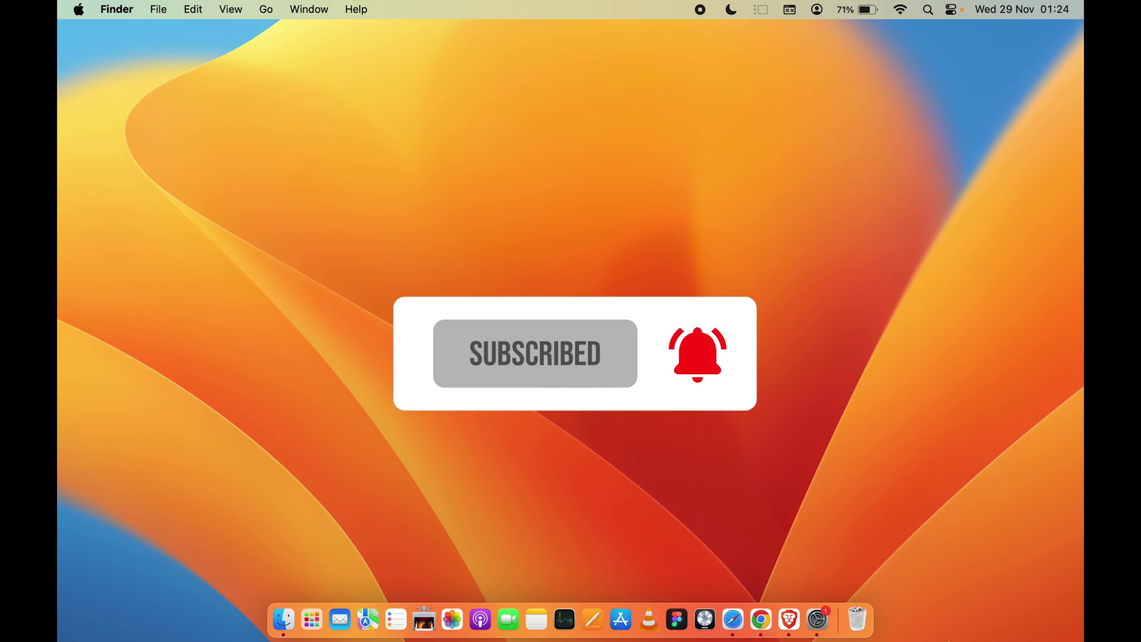
Step: Check the Safari, Chrome and Finder Downloads windows, then minimize all three
{"action": "left_click", "coordinate": [737, 628]}
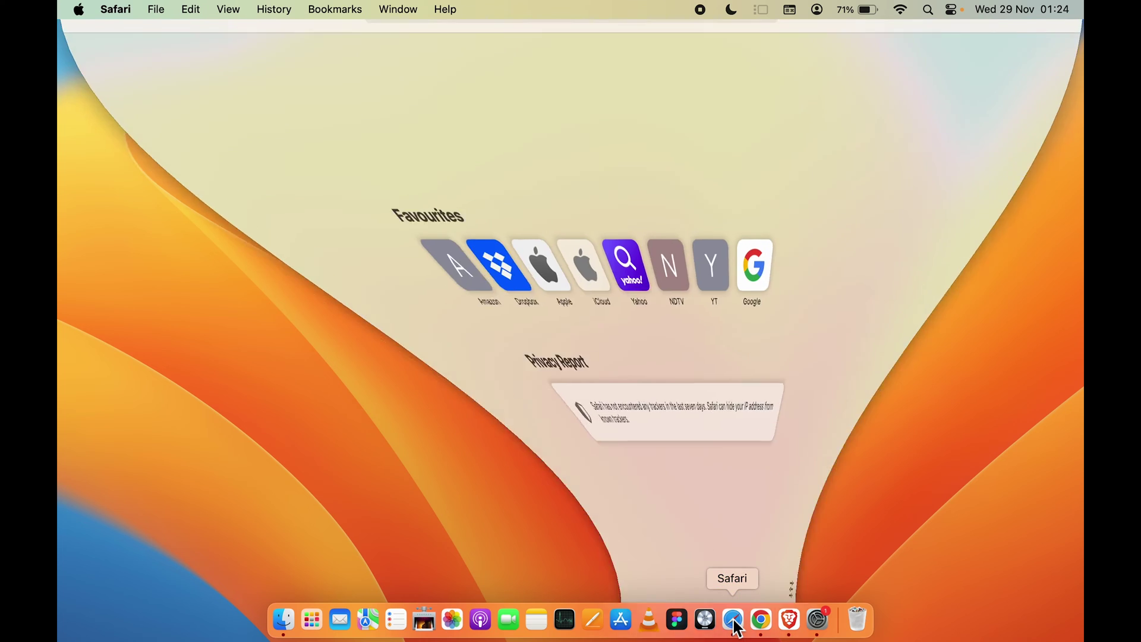
{"action": "left_click", "coordinate": [768, 628]}
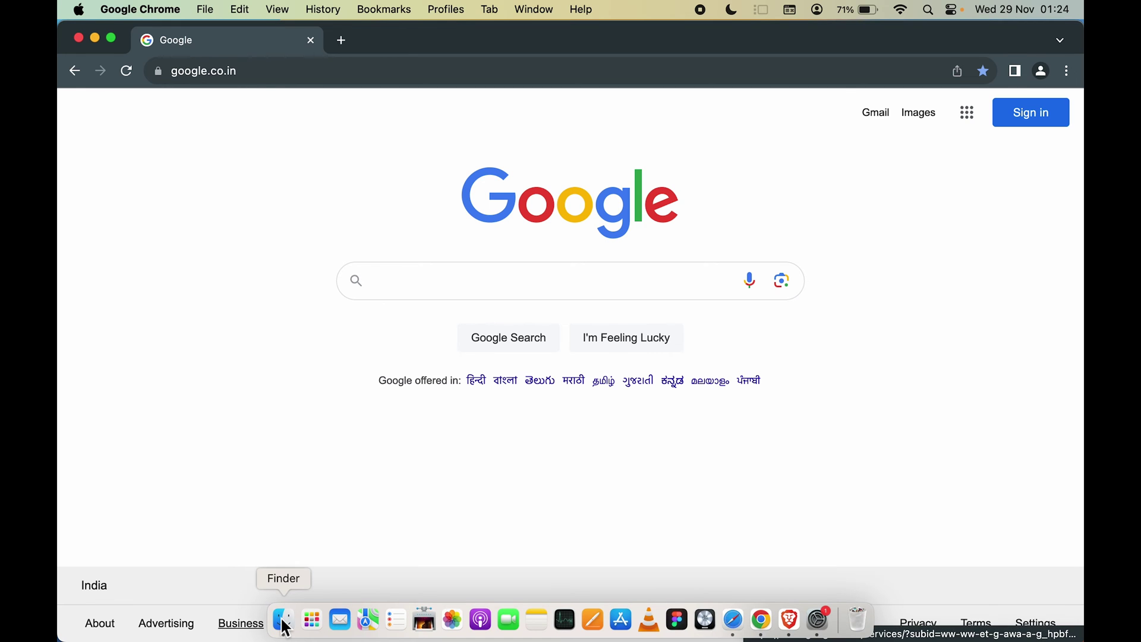
{"action": "left_click", "coordinate": [283, 624]}
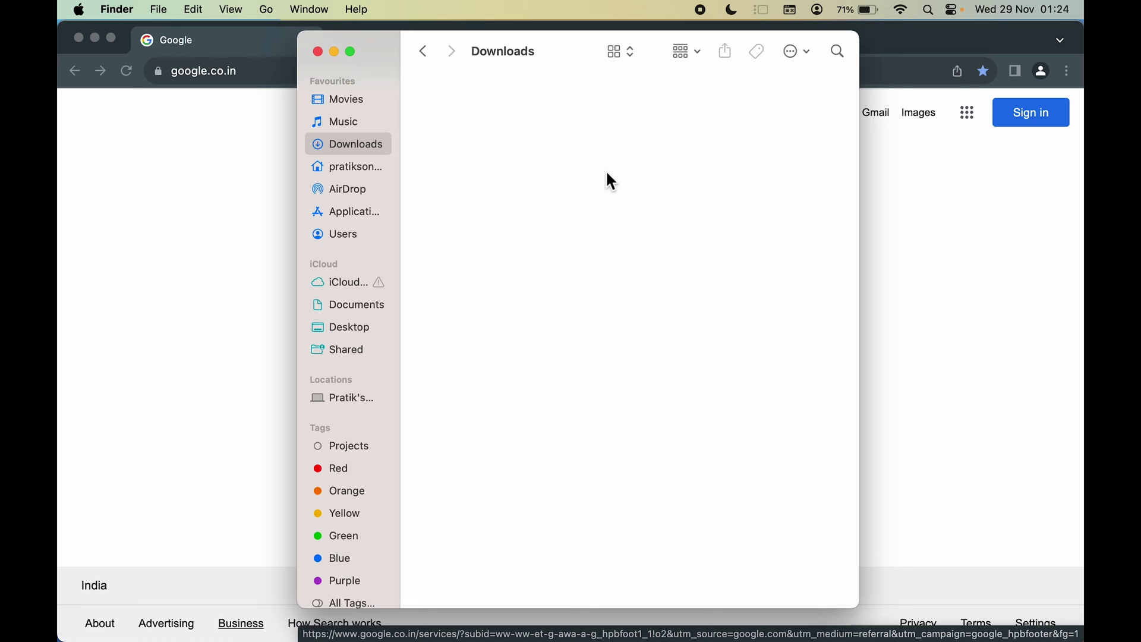
{"action": "left_click", "coordinate": [335, 51]}
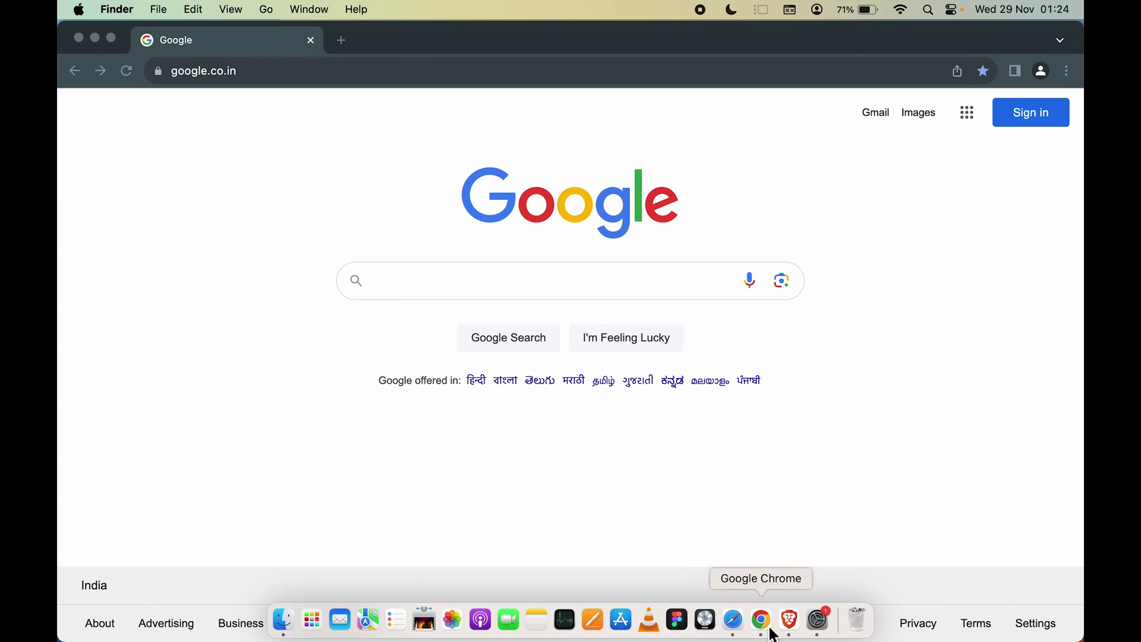
{"action": "left_click", "coordinate": [94, 38]}
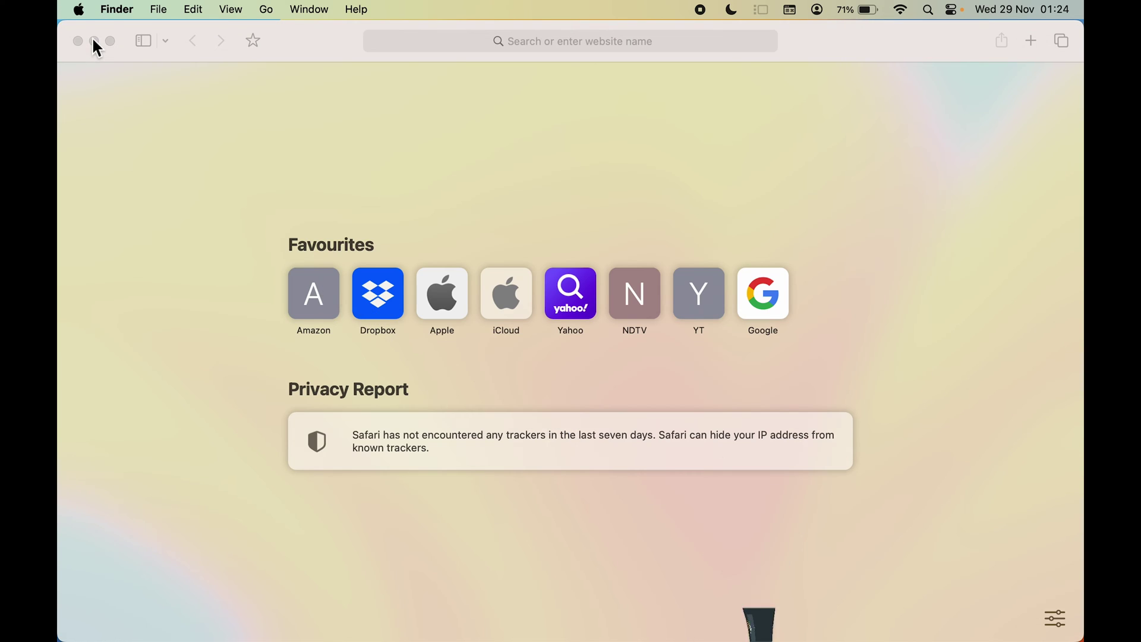
{"action": "left_click", "coordinate": [94, 41]}
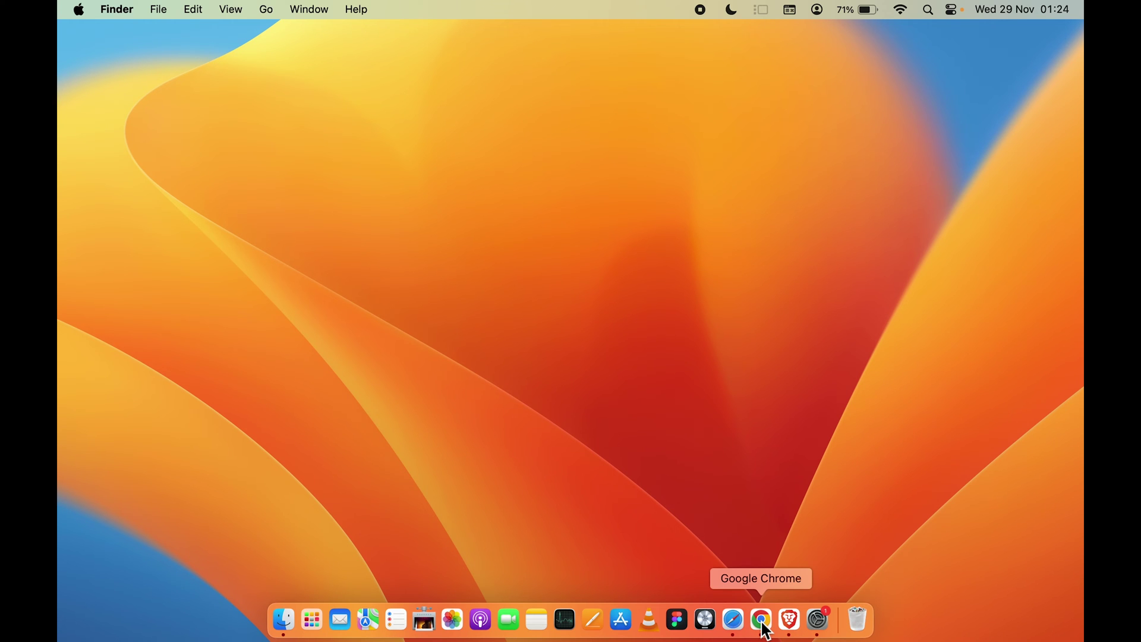
Step: Open Chrome's Downloads settings and review the current Downloads location before changing it
{"action": "left_click", "coordinate": [762, 621]}
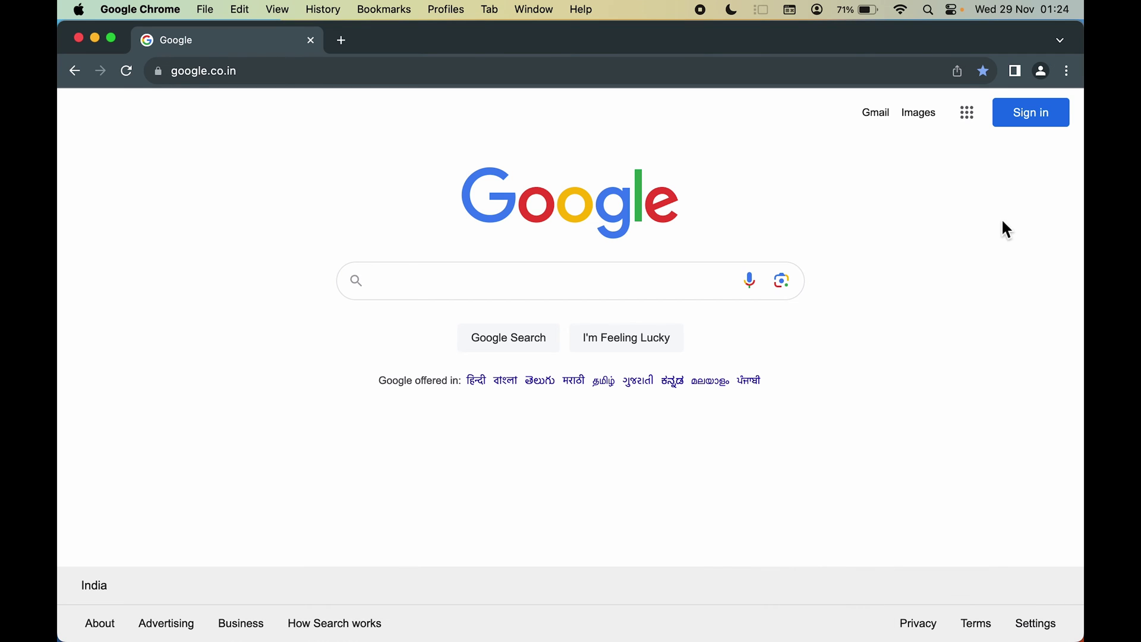
{"action": "left_click", "coordinate": [1068, 73]}
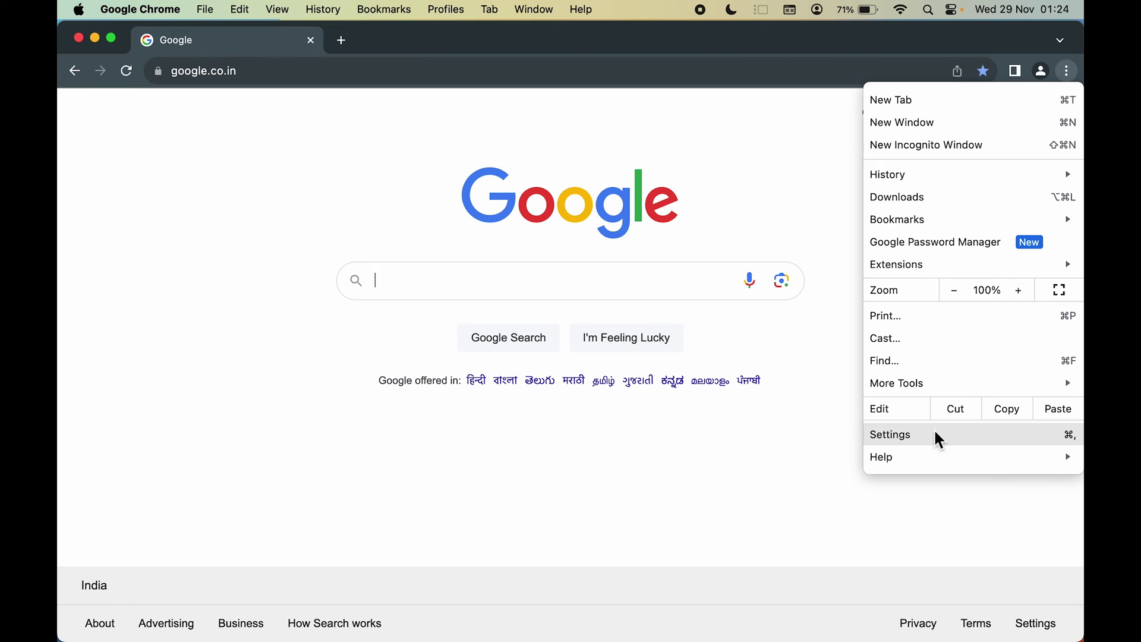
{"action": "left_click", "coordinate": [988, 437]}
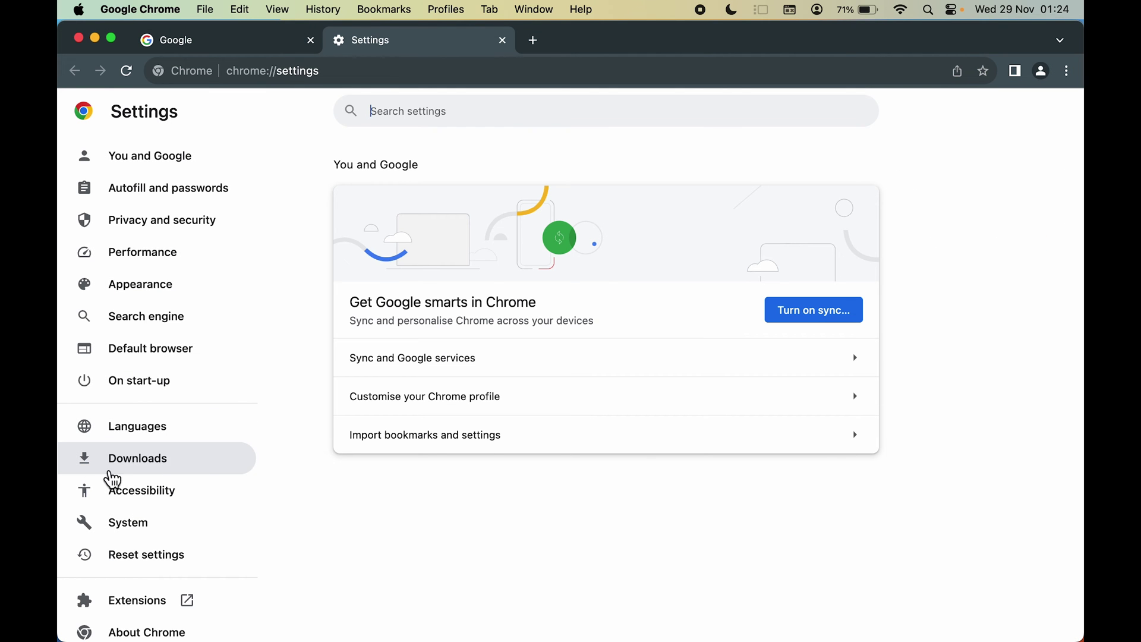
{"action": "left_click", "coordinate": [175, 467]}
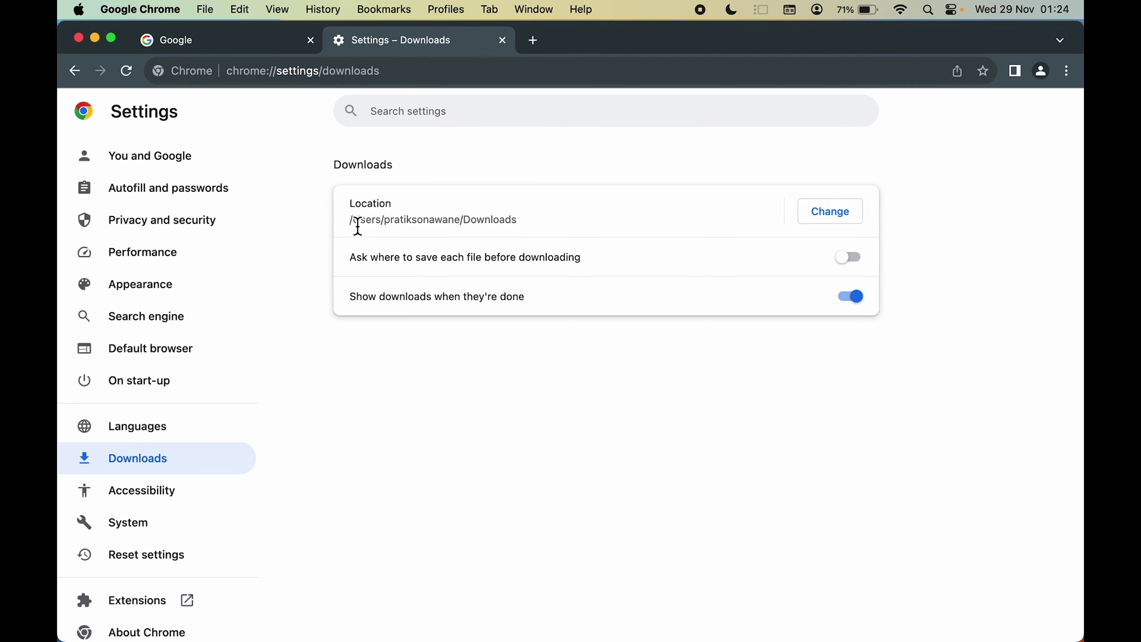
{"action": "left_click_drag", "start_coordinate": [352, 225], "coordinate": [539, 246]}
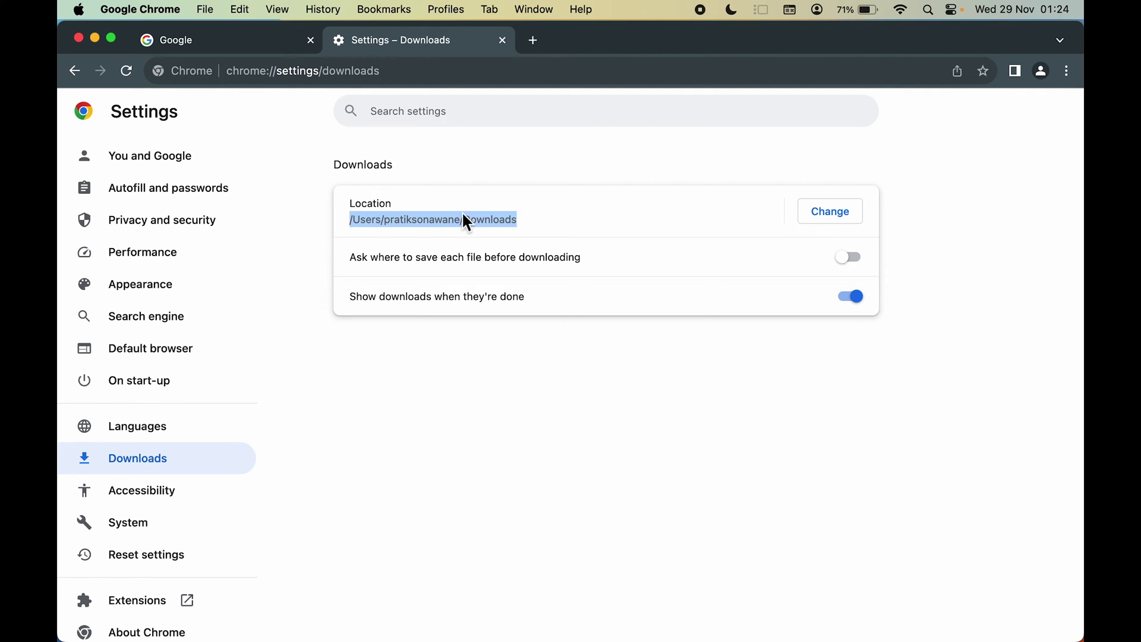
{"action": "left_click", "coordinate": [545, 390]}
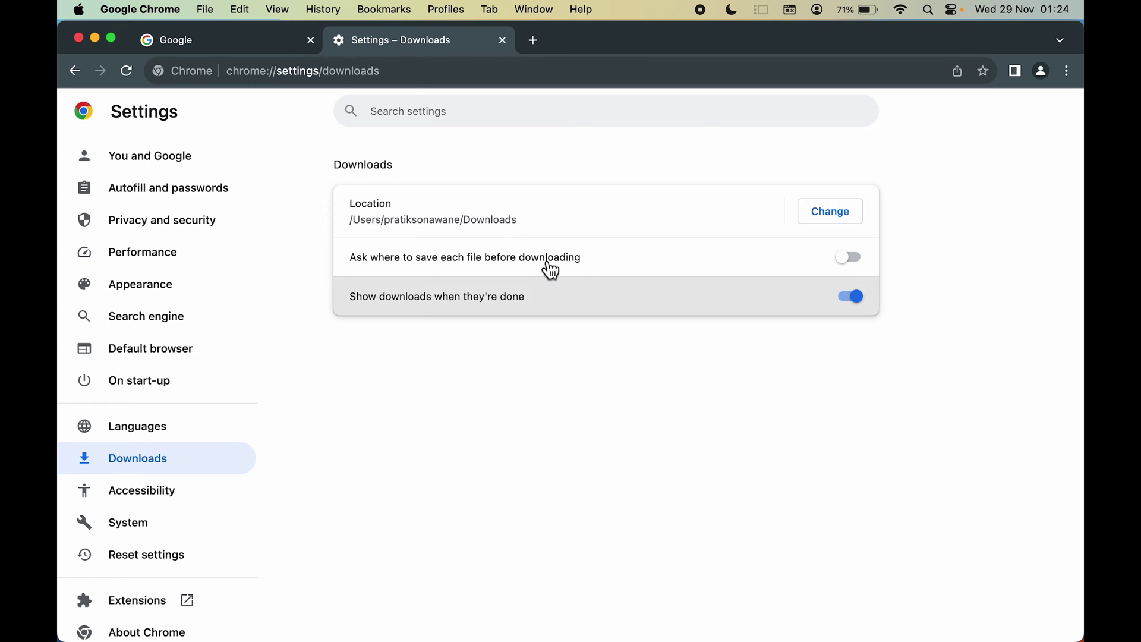
{"action": "left_click", "coordinate": [843, 225]}
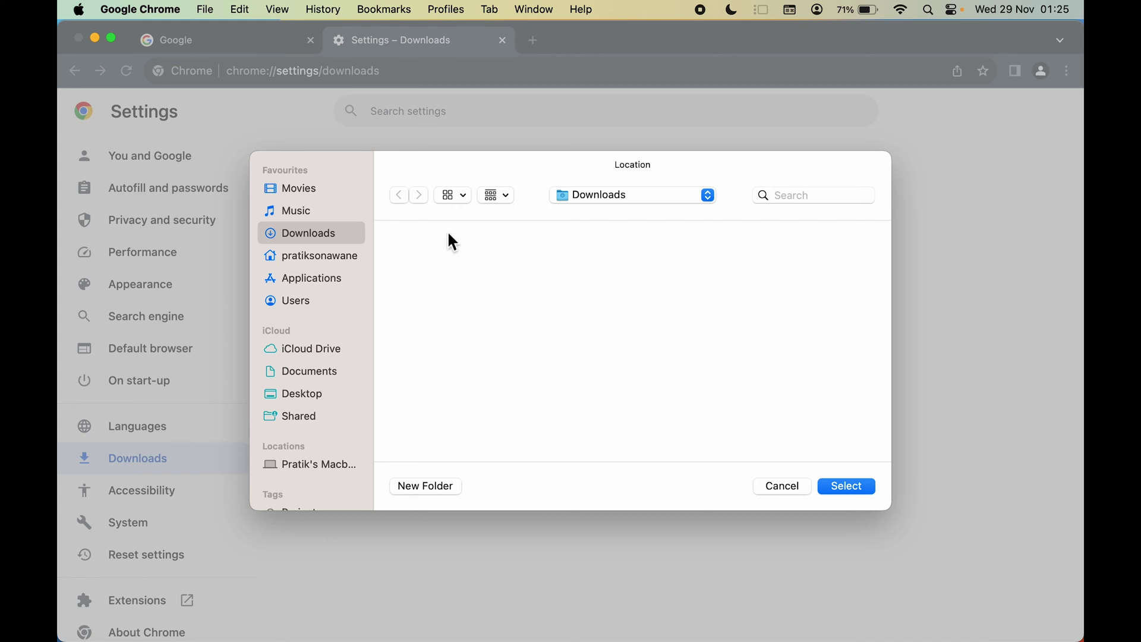
Step: Create a 'Download Chrome' folder in the home folder, select it as Chrome's download location, then minimize Chrome
{"action": "left_click", "coordinate": [299, 260]}
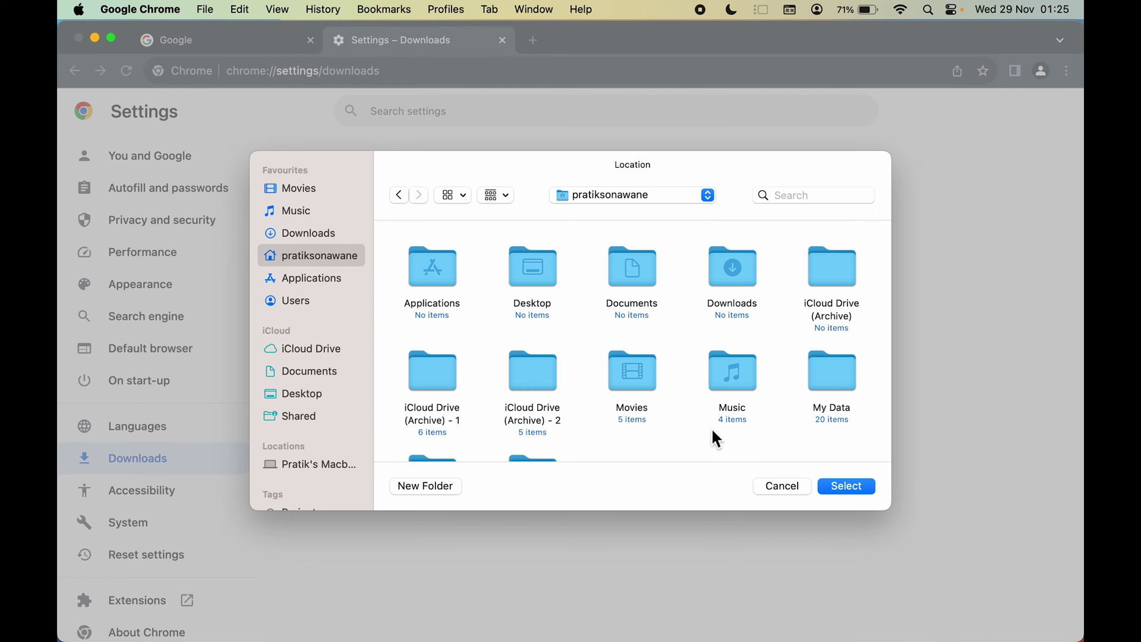
{"action": "scroll", "coordinate": [712, 427], "scroll_direction": "down", "scroll_amount": 5}
{"action": "left_click", "coordinate": [432, 488]}
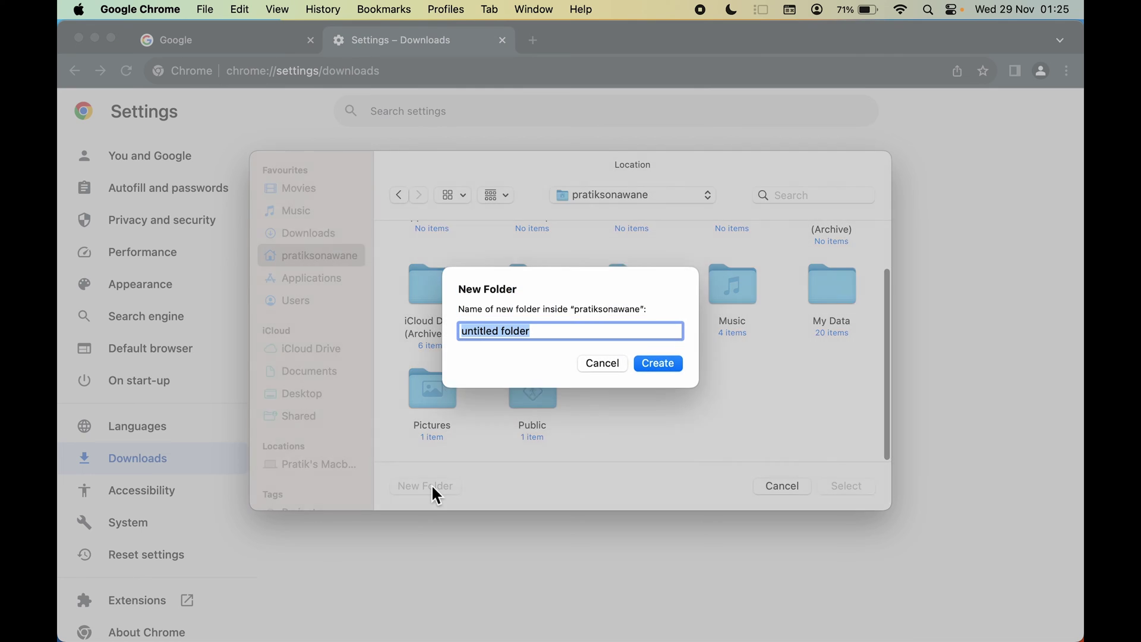
{"action": "type", "text": "Download Chrome"}
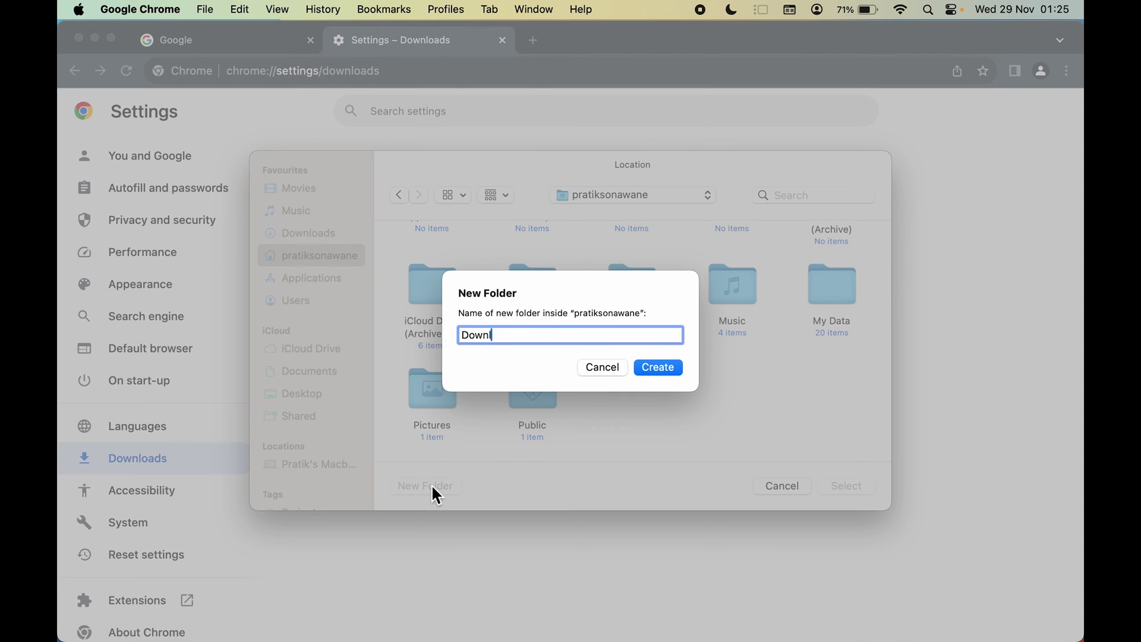
{"action": "left_click", "coordinate": [657, 366]}
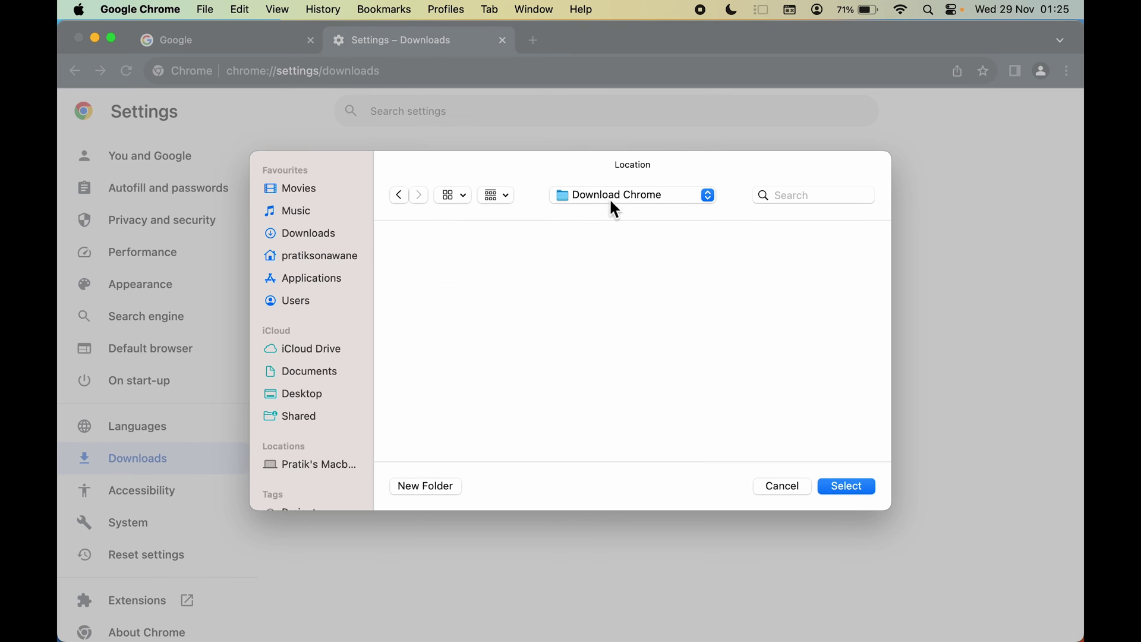
{"action": "left_click", "coordinate": [845, 486]}
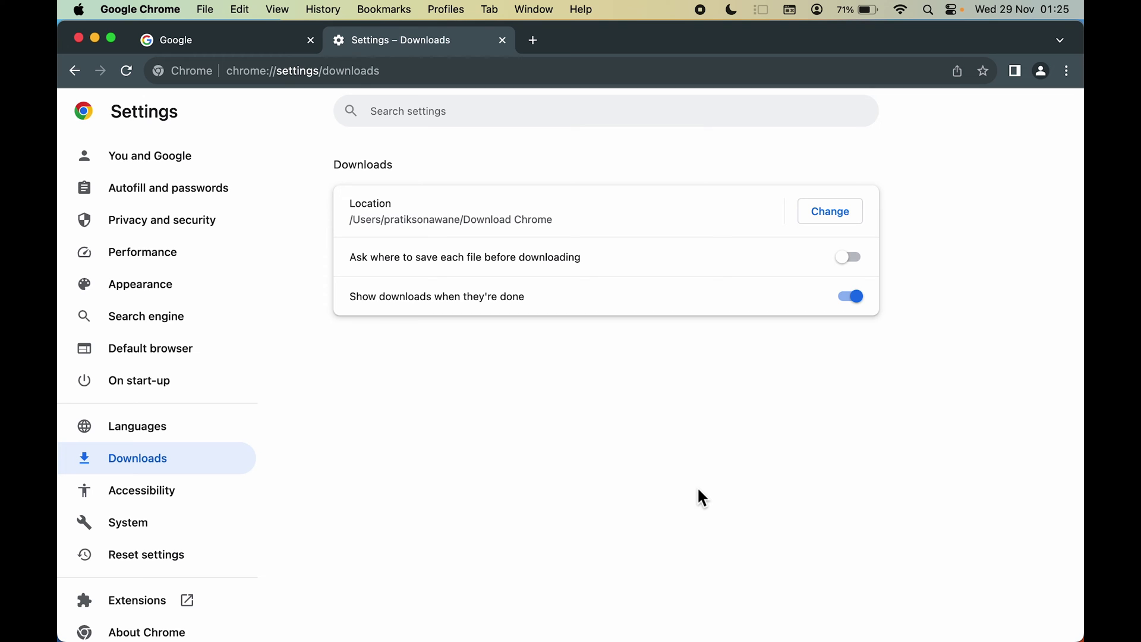
{"action": "left_click", "coordinate": [95, 38]}
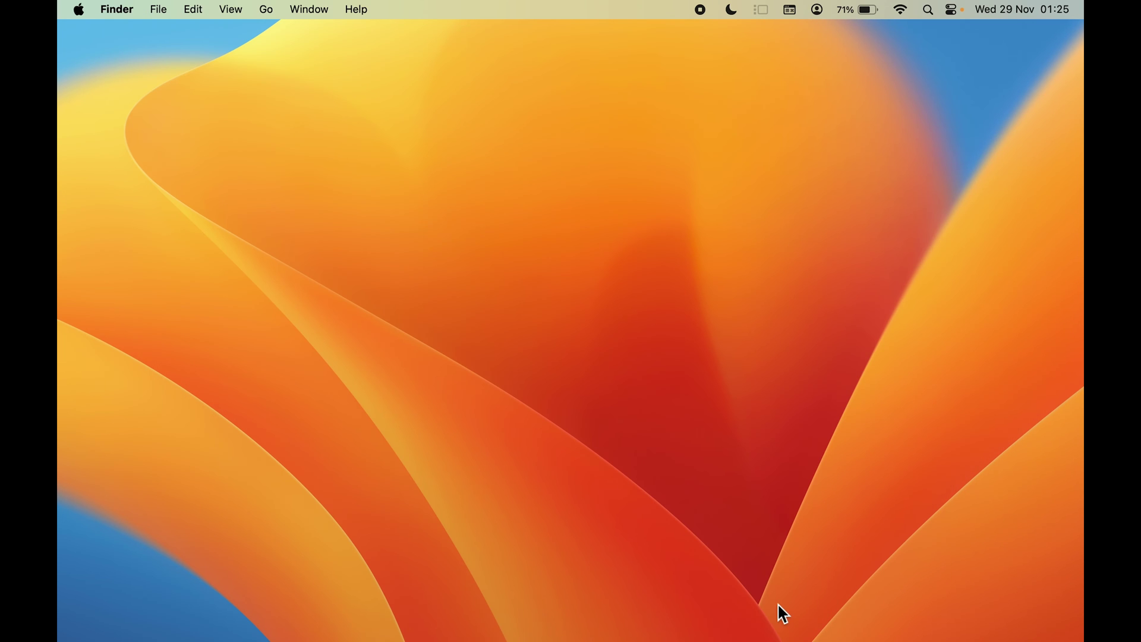
Step: Open Safari Settings, look through Tabs, AutoFill, Passwords and Search, and return to General
{"action": "left_click", "coordinate": [734, 620]}
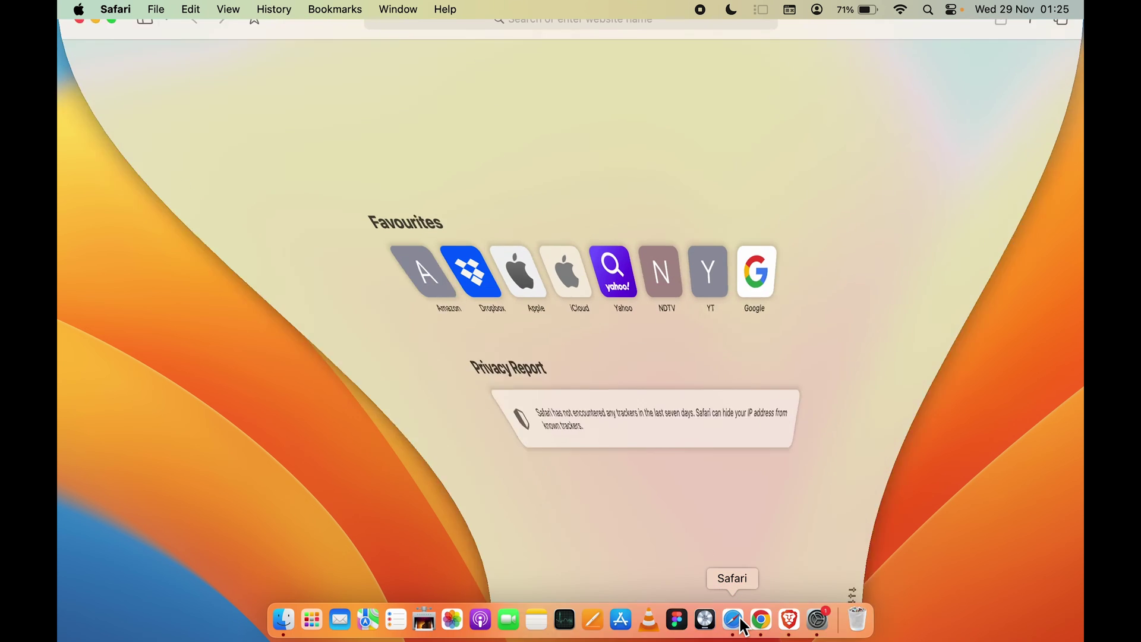
{"action": "left_click", "coordinate": [121, 12]}
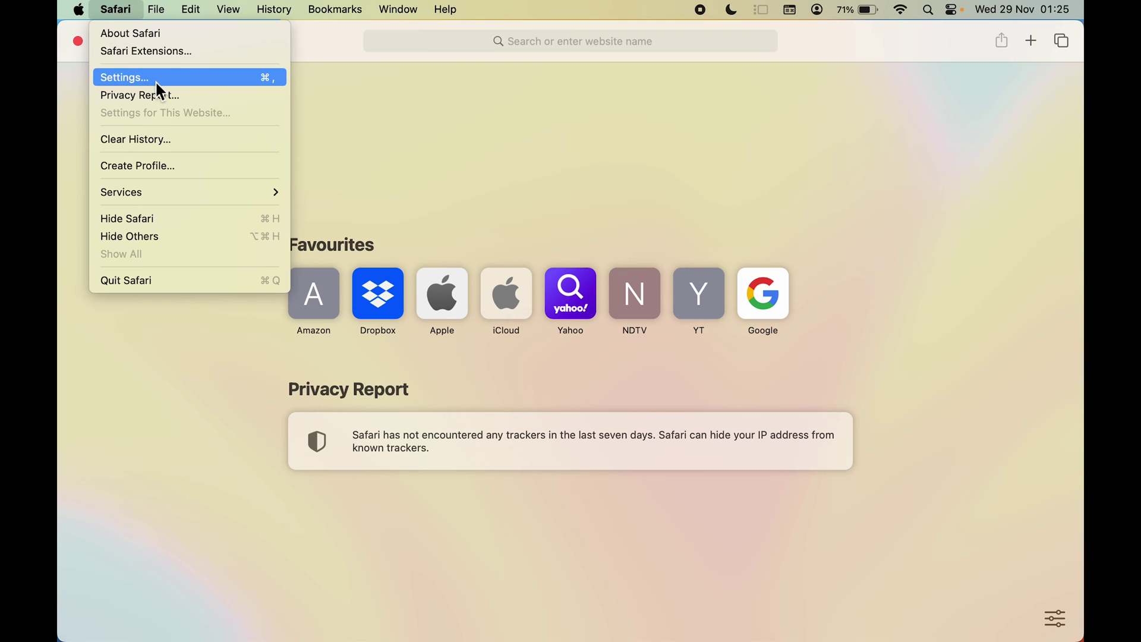
{"action": "left_click", "coordinate": [208, 76]}
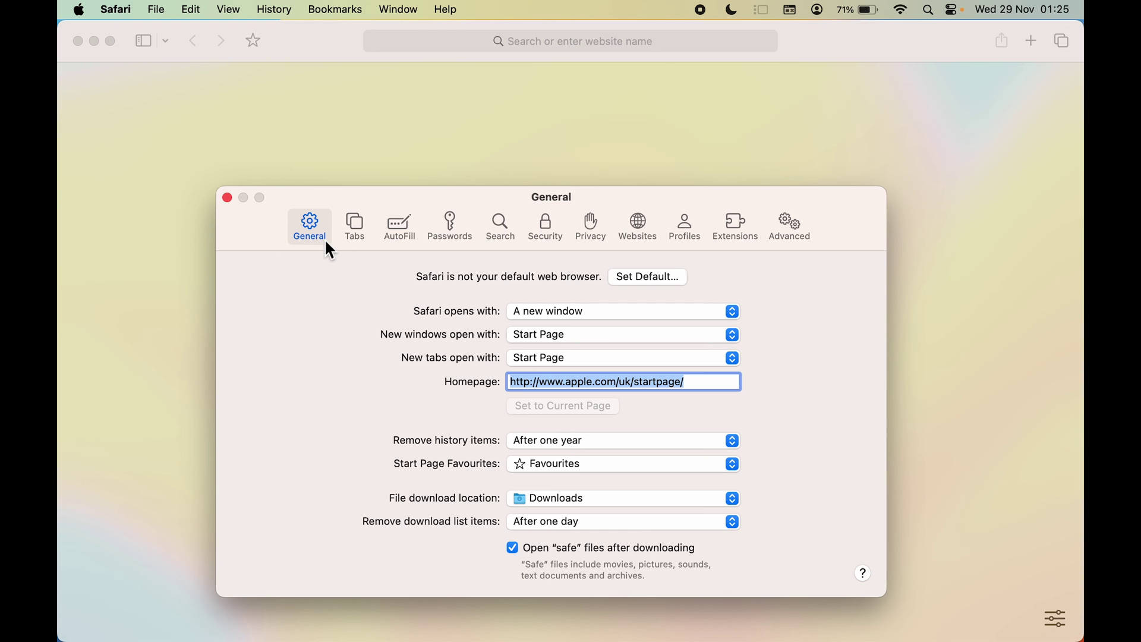
{"action": "left_click", "coordinate": [348, 229]}
{"action": "left_click", "coordinate": [398, 227]}
{"action": "left_click", "coordinate": [457, 228]}
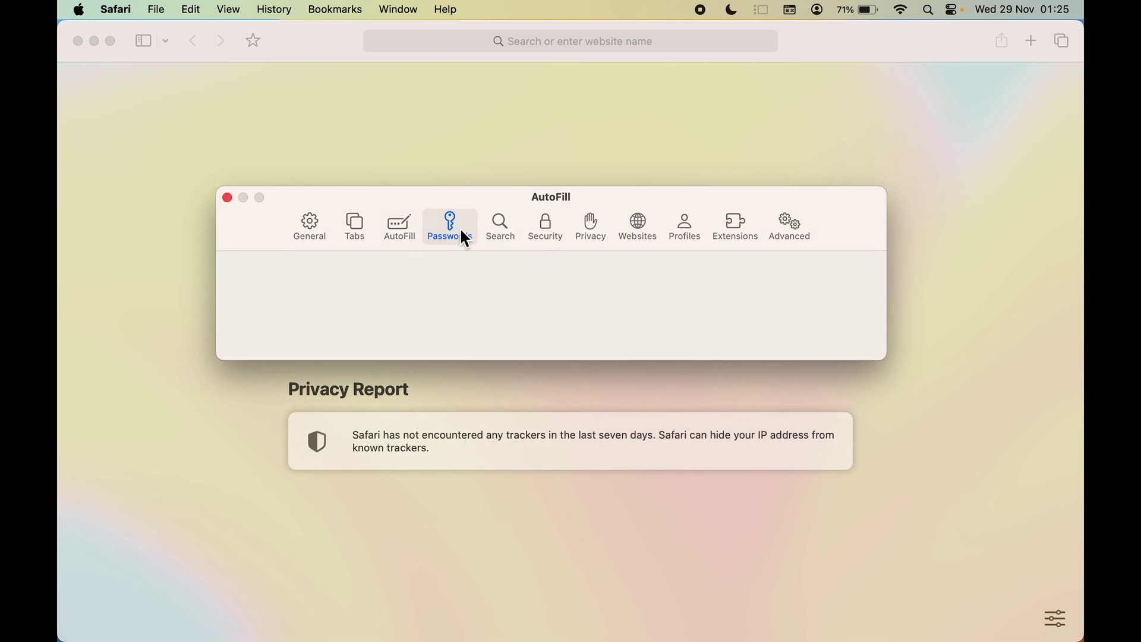
{"action": "left_click", "coordinate": [504, 226]}
{"action": "left_click", "coordinate": [314, 226]}
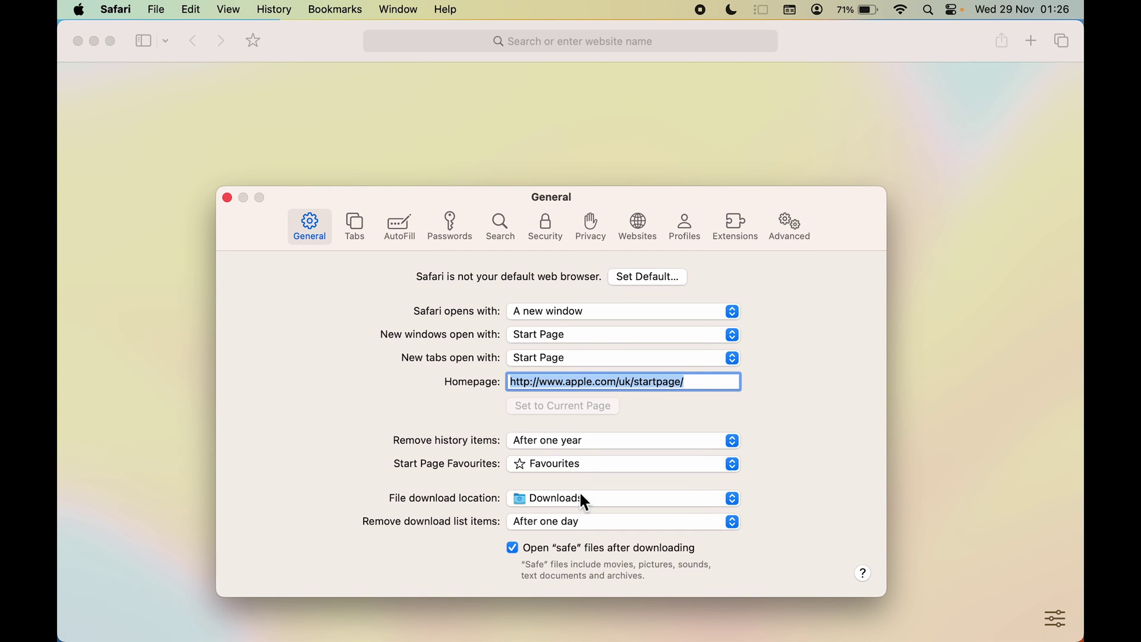
Step: Glance at Finder Downloads, then choose Other… for Safari's File download location
{"action": "left_click", "coordinate": [280, 628]}
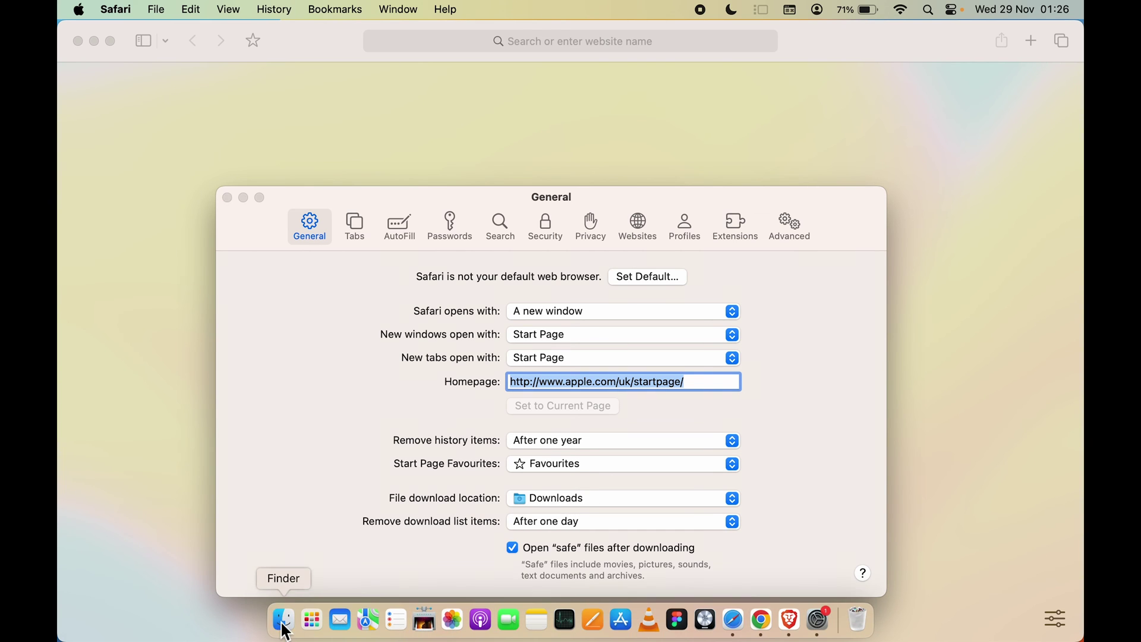
{"action": "left_click", "coordinate": [319, 52]}
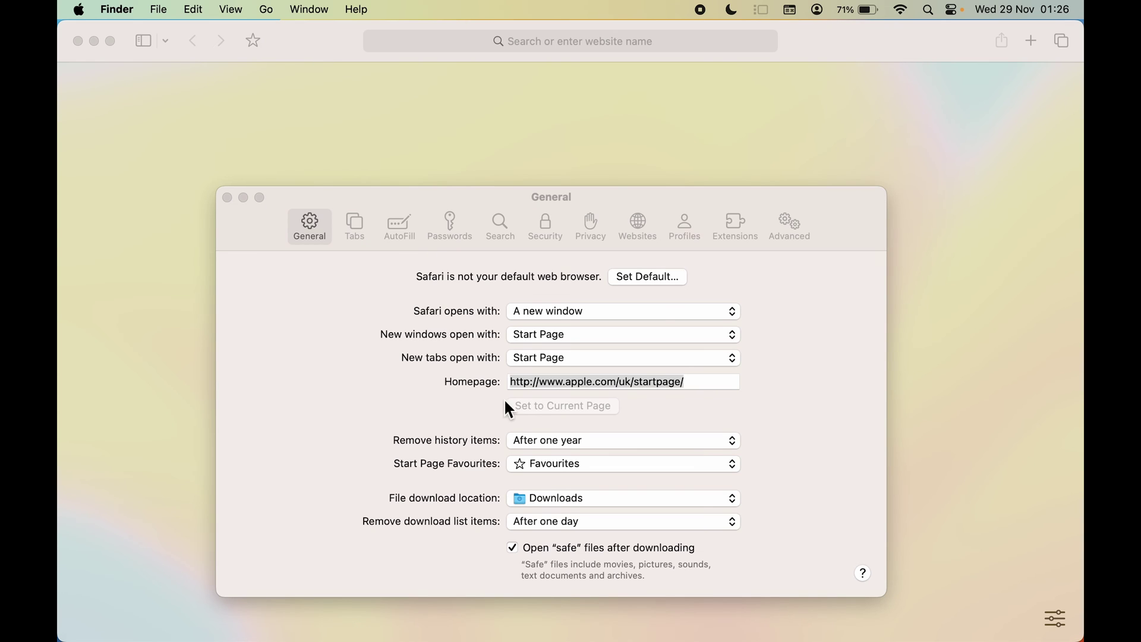
{"action": "left_click", "coordinate": [736, 500]}
{"action": "left_click", "coordinate": [736, 500]}
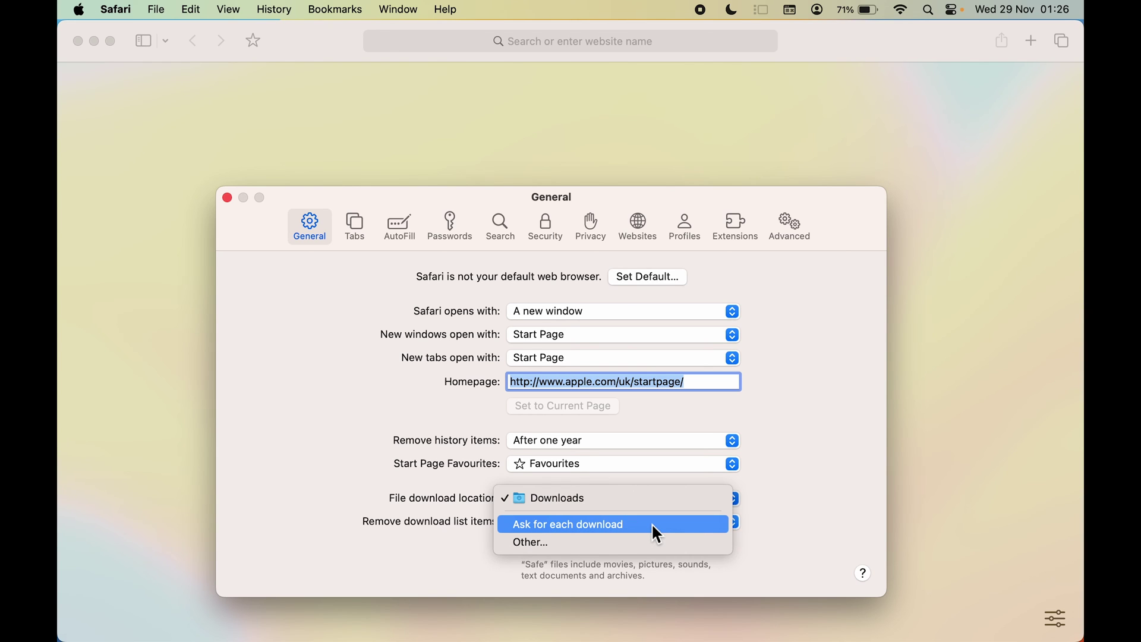
{"action": "left_click", "coordinate": [588, 525]}
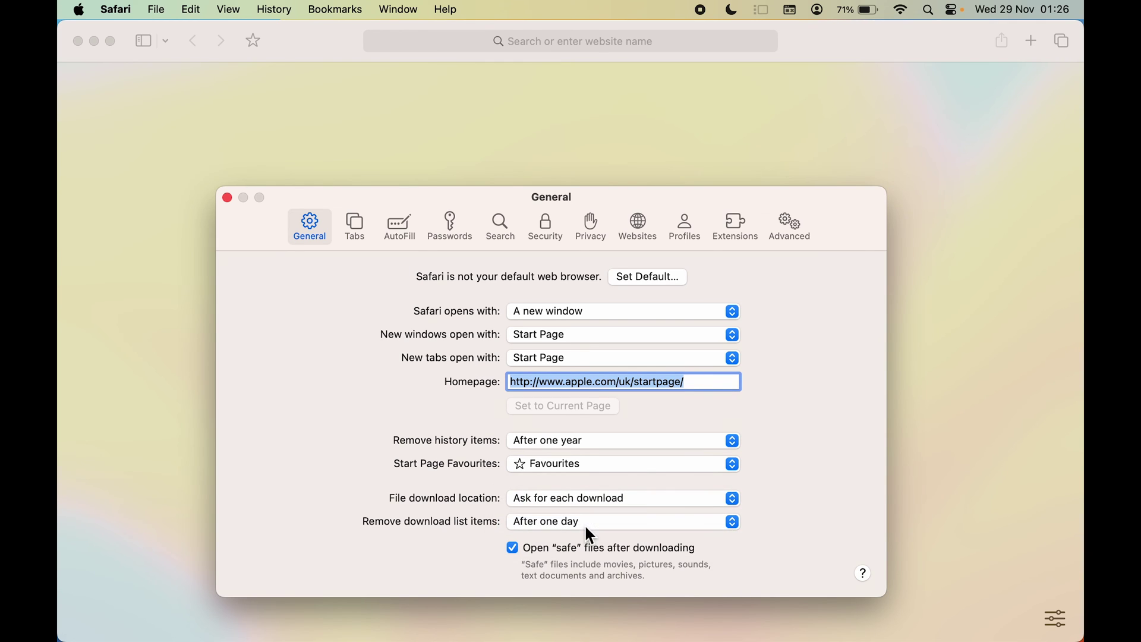
{"action": "left_click", "coordinate": [735, 502]}
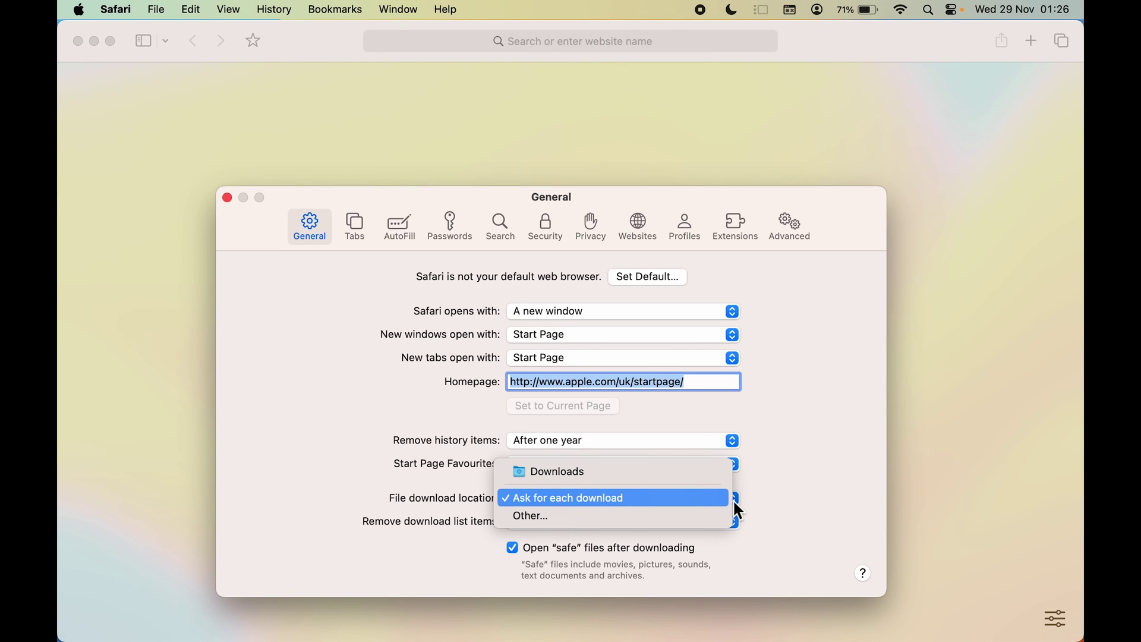
{"action": "left_click", "coordinate": [546, 515]}
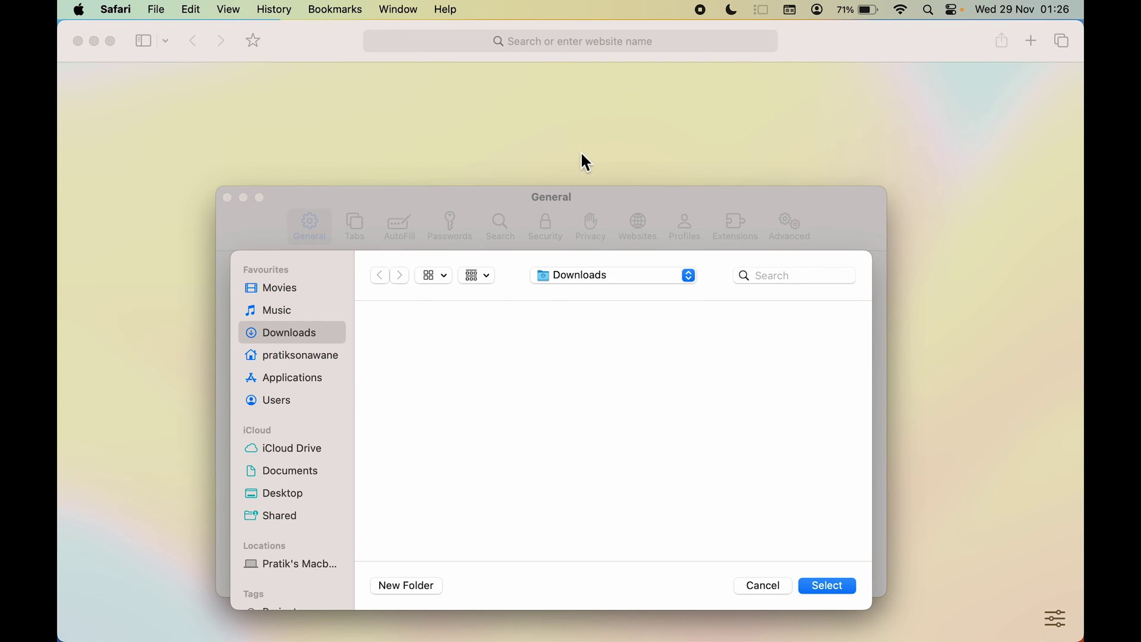
Step: Create a 'Download Safari' folder in the home folder, set it as Safari's download location, and close Settings
{"action": "left_click", "coordinate": [283, 358]}
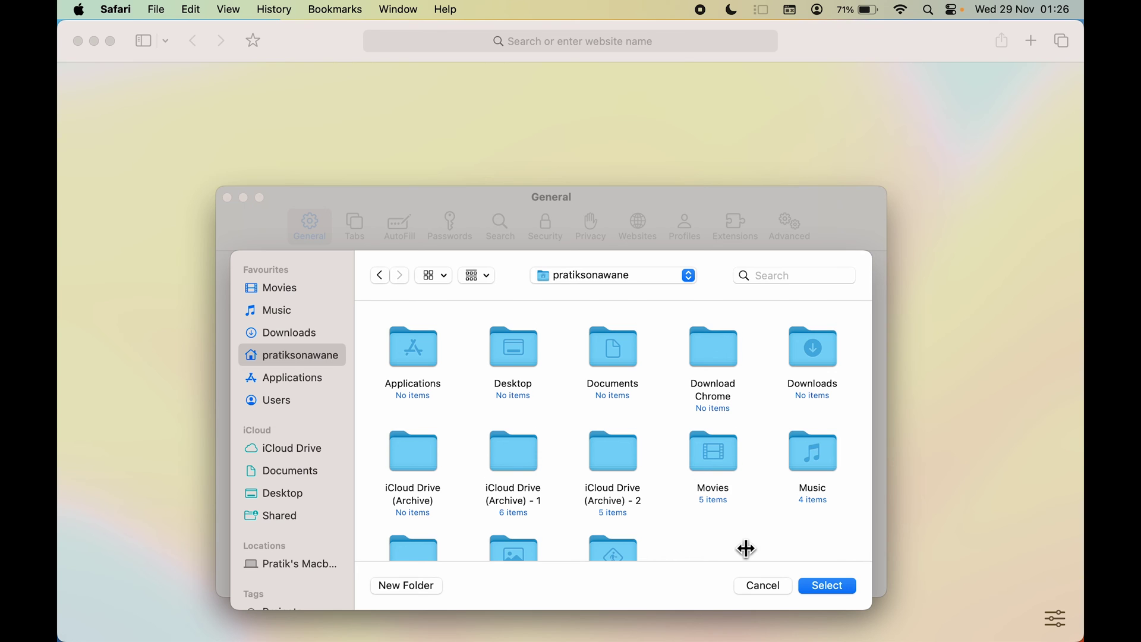
{"action": "scroll", "coordinate": [743, 548], "scroll_direction": "down", "scroll_amount": 2}
{"action": "left_click", "coordinate": [408, 589]}
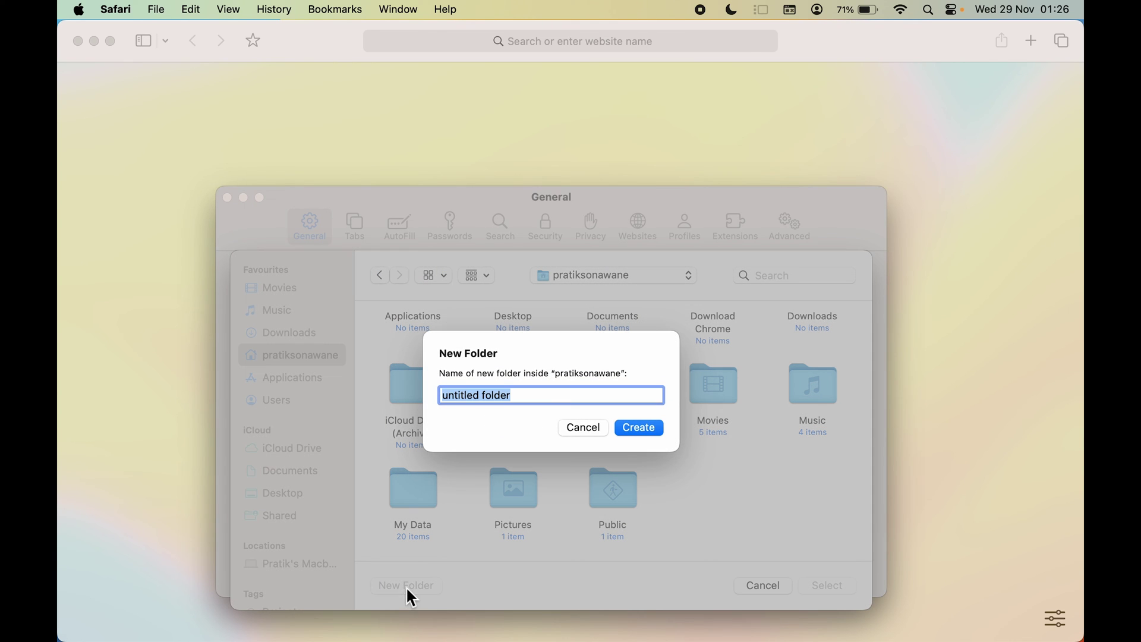
{"action": "type", "text": "Do"}
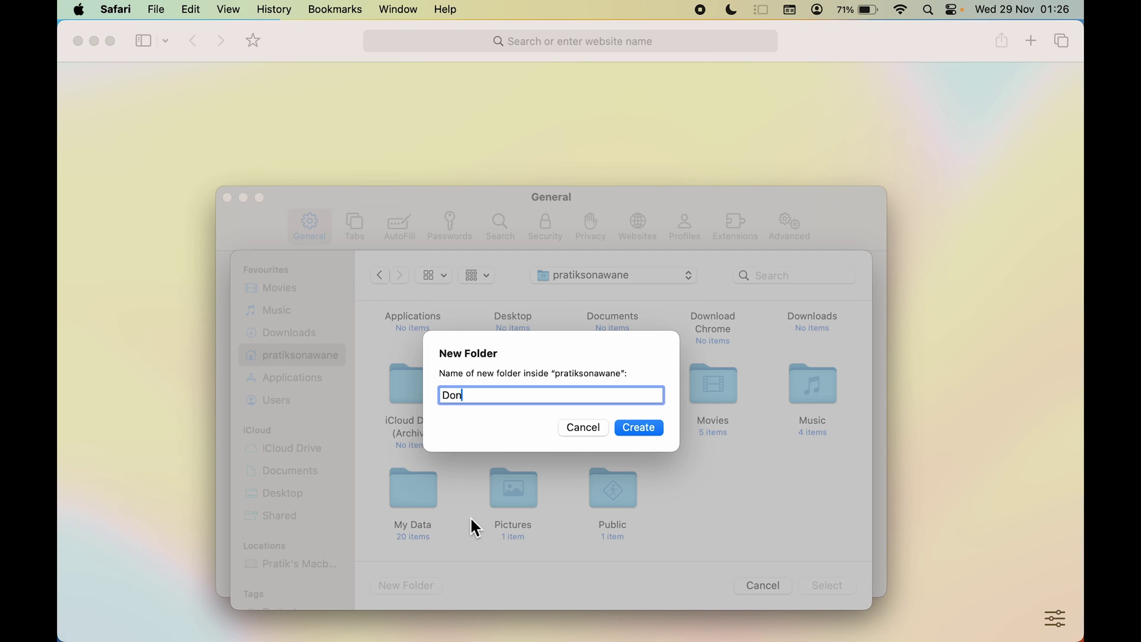
{"action": "type", "text": "wnload Safari"}
{"action": "left_click", "coordinate": [636, 428]}
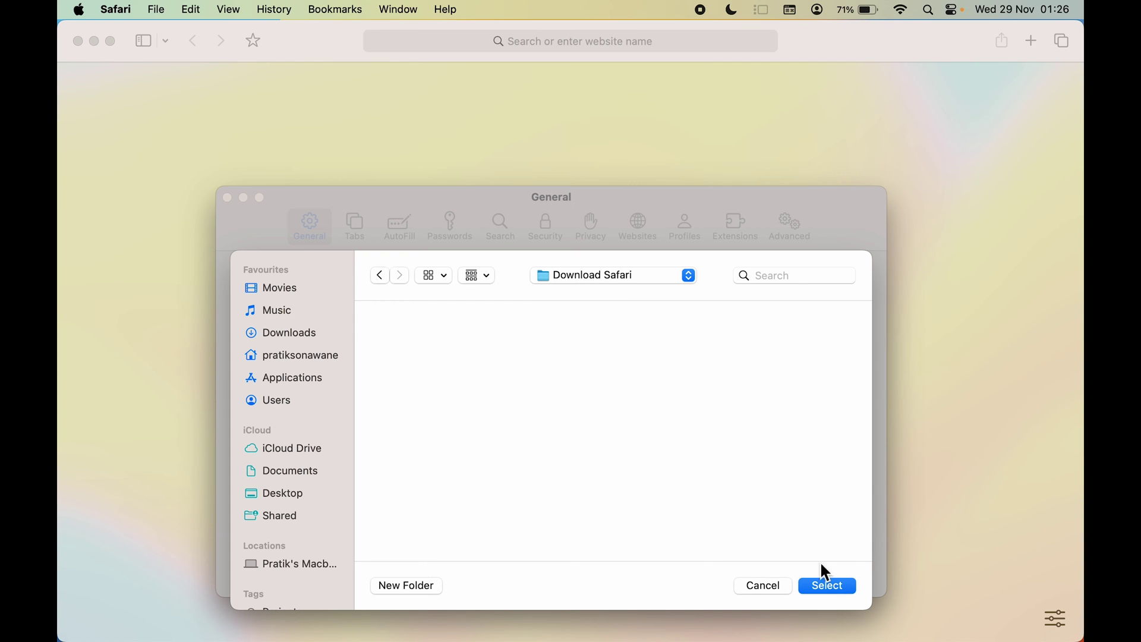
{"action": "left_click", "coordinate": [829, 588]}
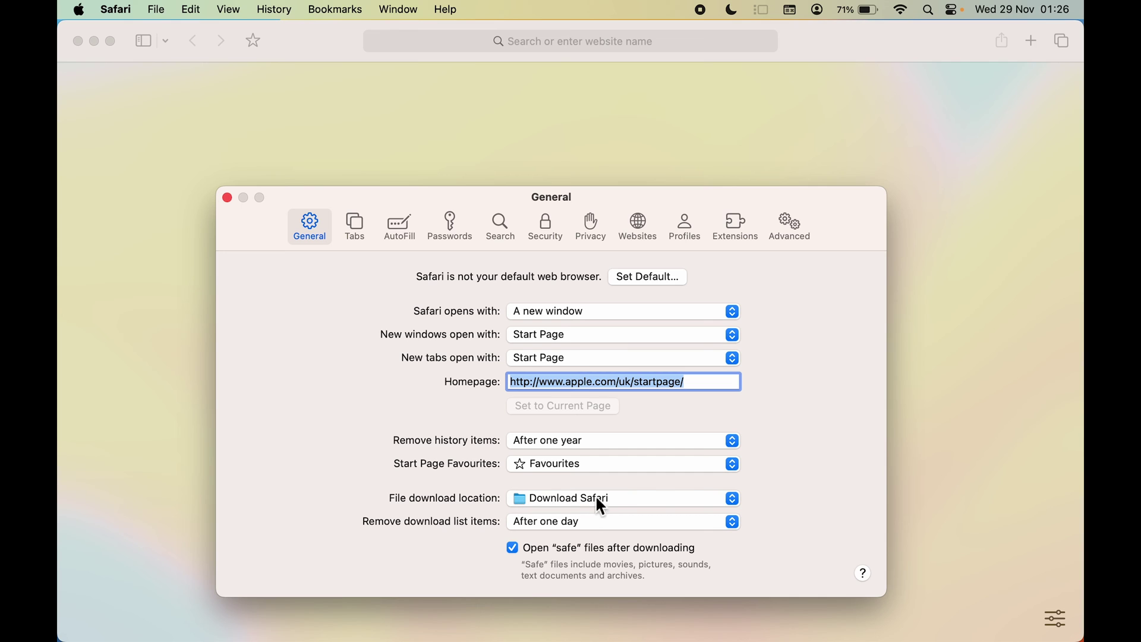
{"action": "left_click", "coordinate": [227, 198]}
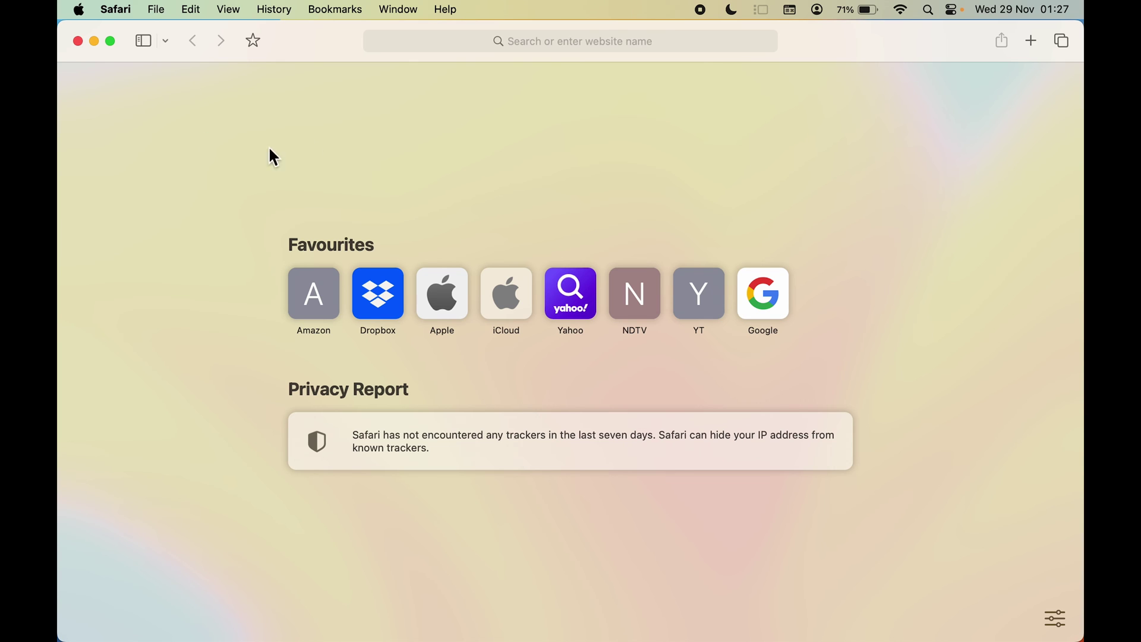
Step: Search Google for 'apple' from the favourites and switch to image results
{"action": "left_click", "coordinate": [763, 295]}
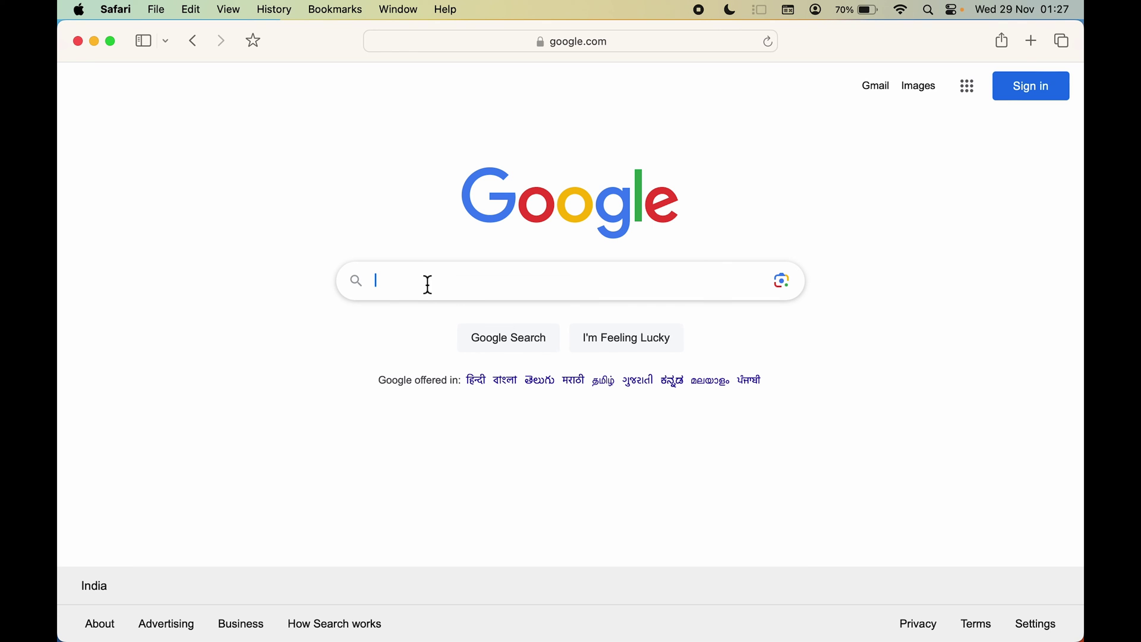
{"action": "type", "text": "apple"}
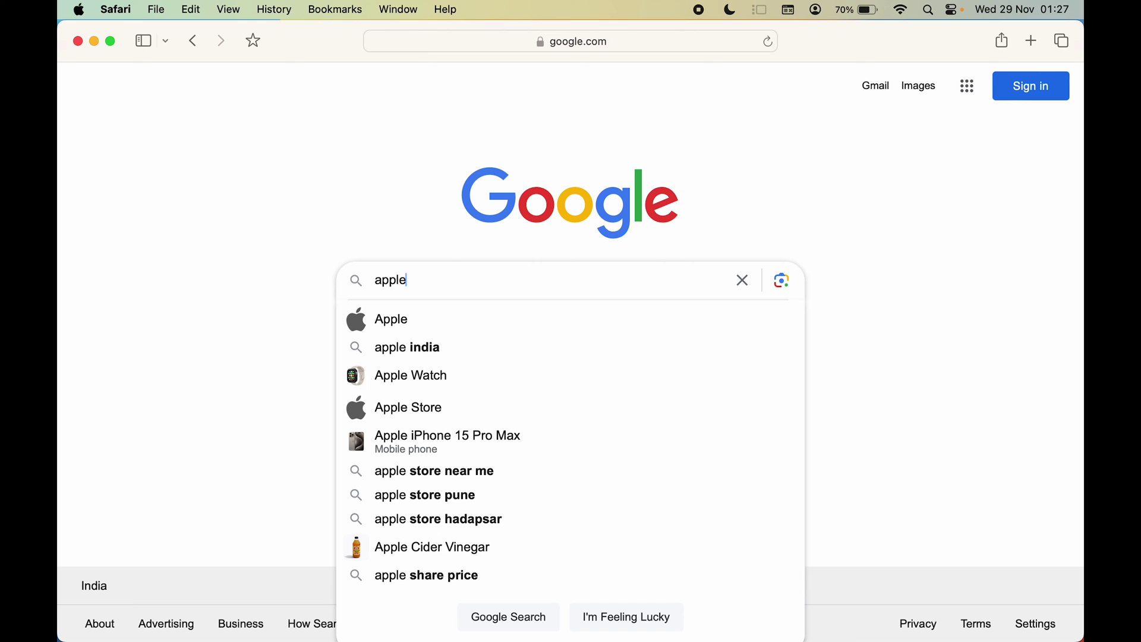
{"action": "key", "text": "Return"}
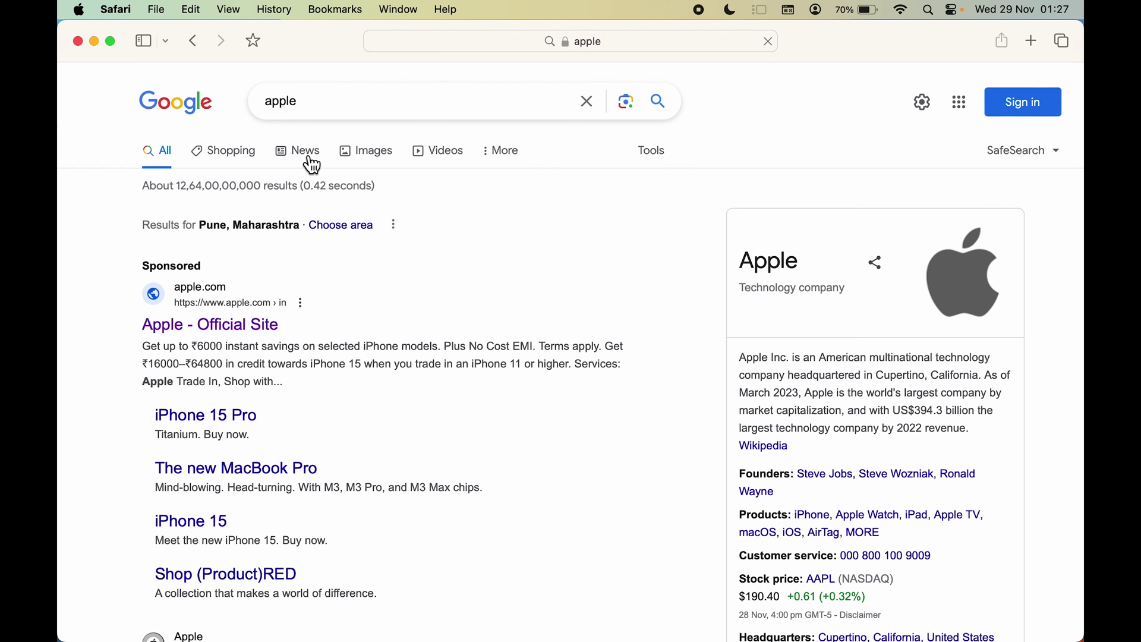
{"action": "left_click", "coordinate": [374, 158]}
{"action": "scroll", "coordinate": [351, 392], "scroll_direction": "down", "scroll_amount": 5}
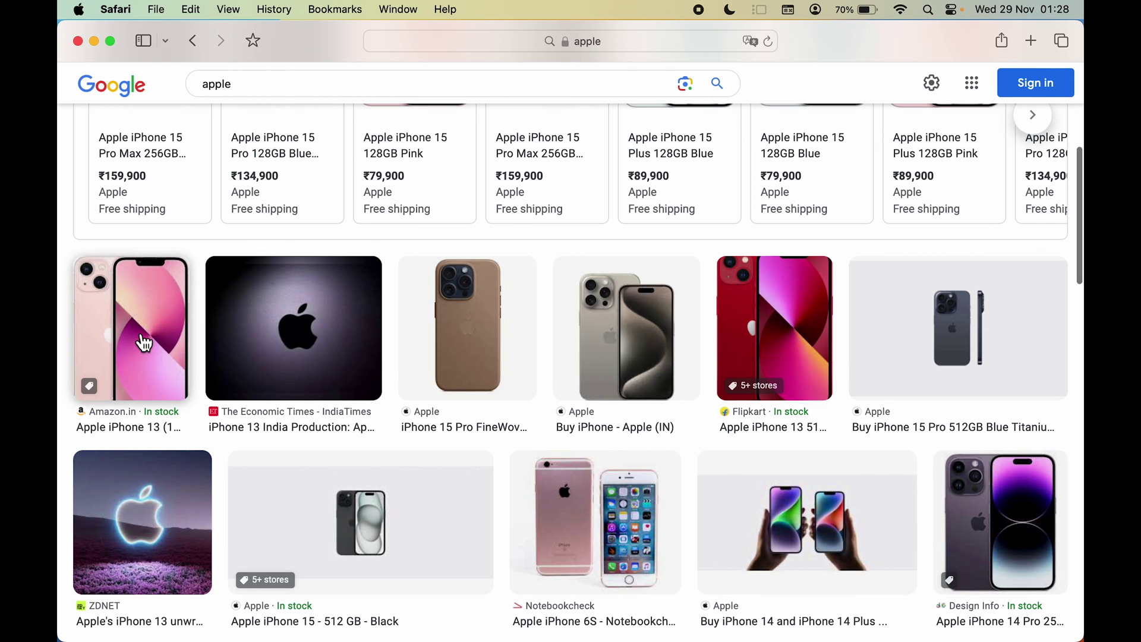
Step: Open the pink iPhone 13 image from Amazon.in in a new tab and view it
{"action": "left_click", "coordinate": [145, 309]}
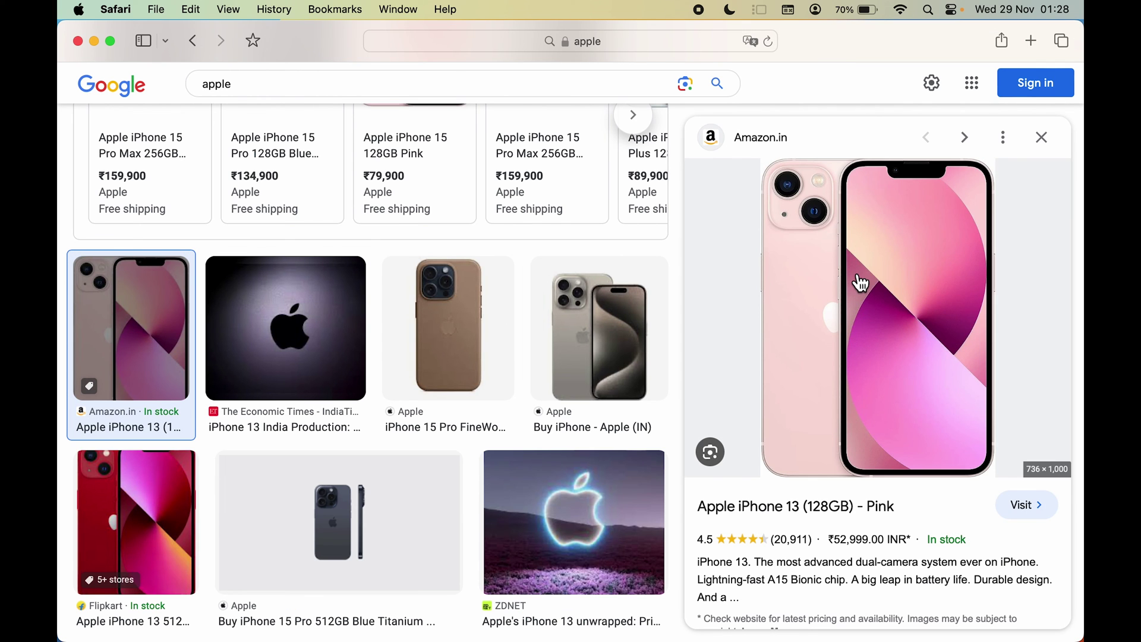
{"action": "right_click", "coordinate": [854, 273]}
{"action": "left_click", "coordinate": [930, 426]}
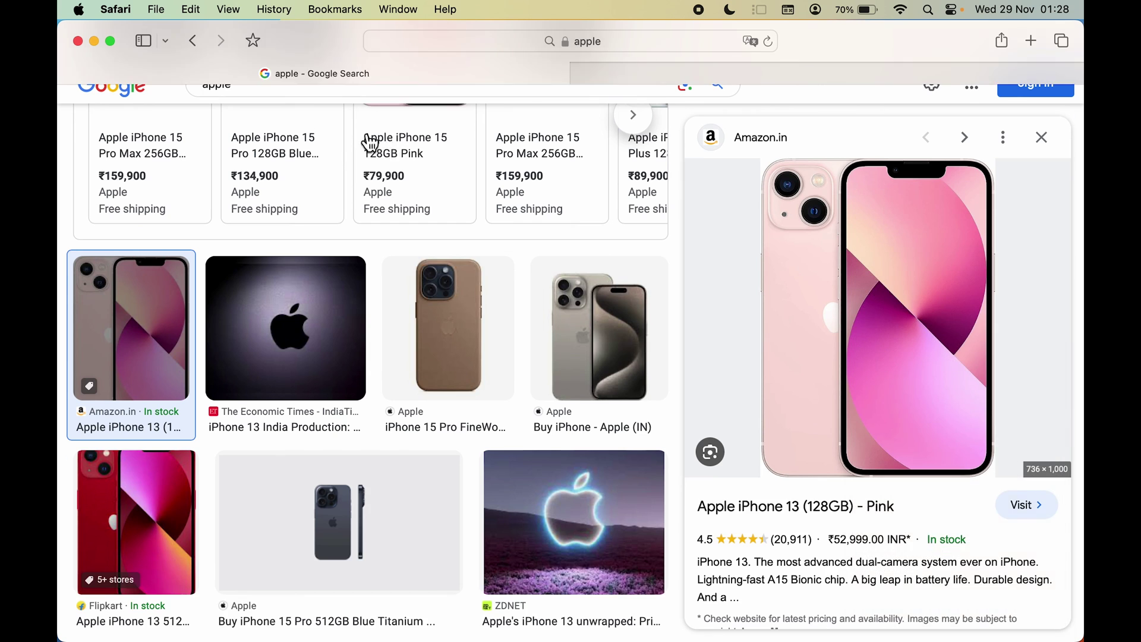
{"action": "left_click", "coordinate": [820, 73]}
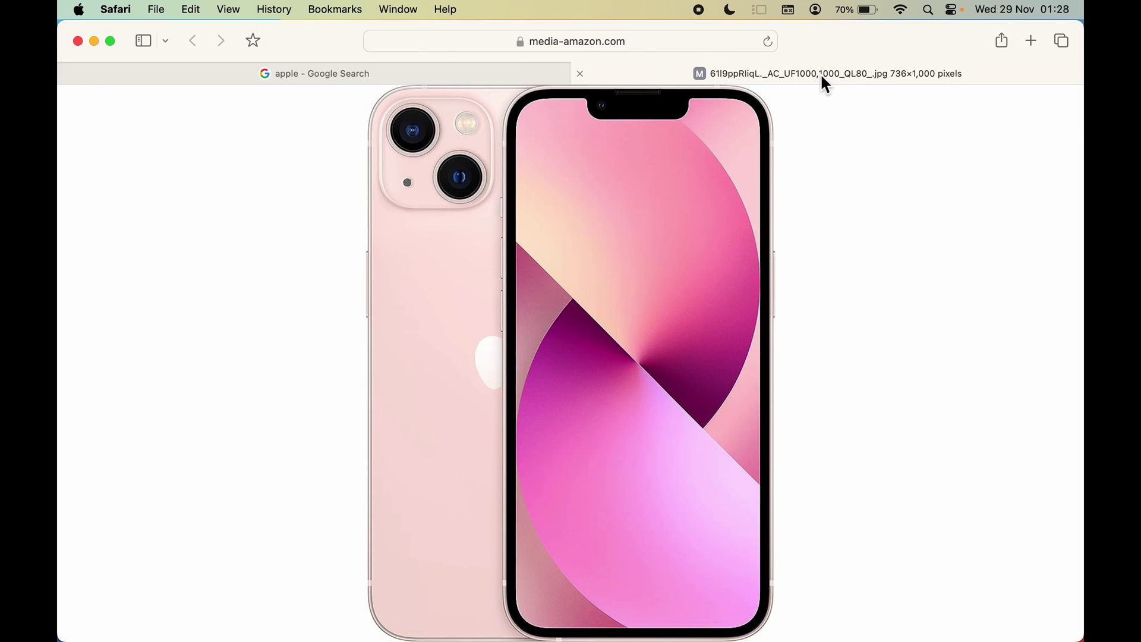
Step: Save the pink iPhone 13 image with Save Image As into the Download Safari folder
{"action": "right_click", "coordinate": [531, 250]}
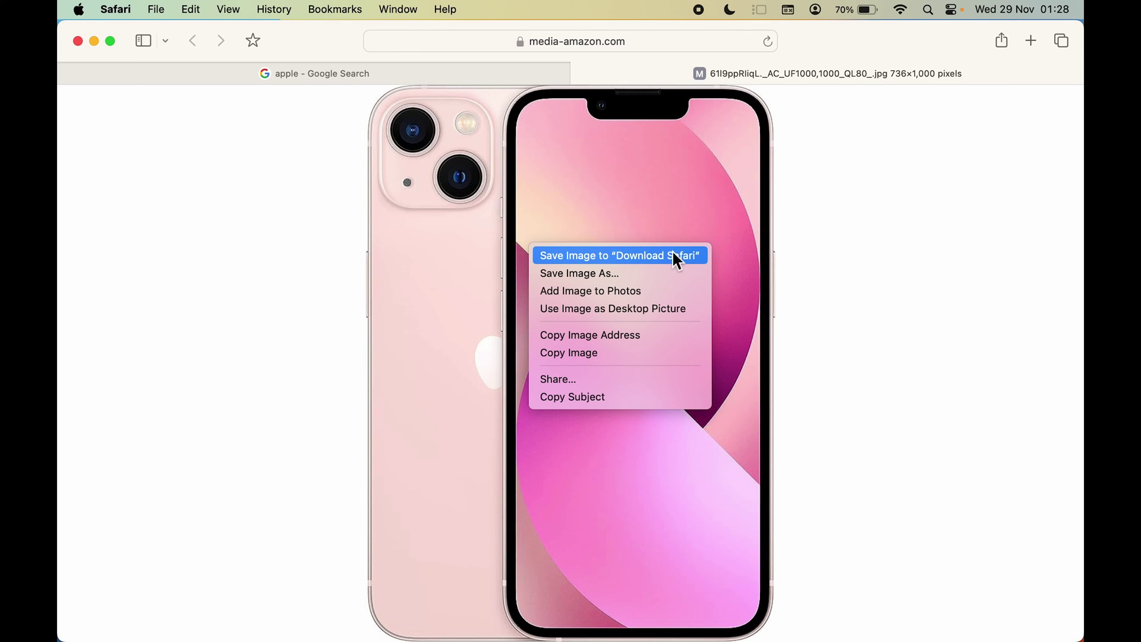
{"action": "left_click", "coordinate": [625, 275]}
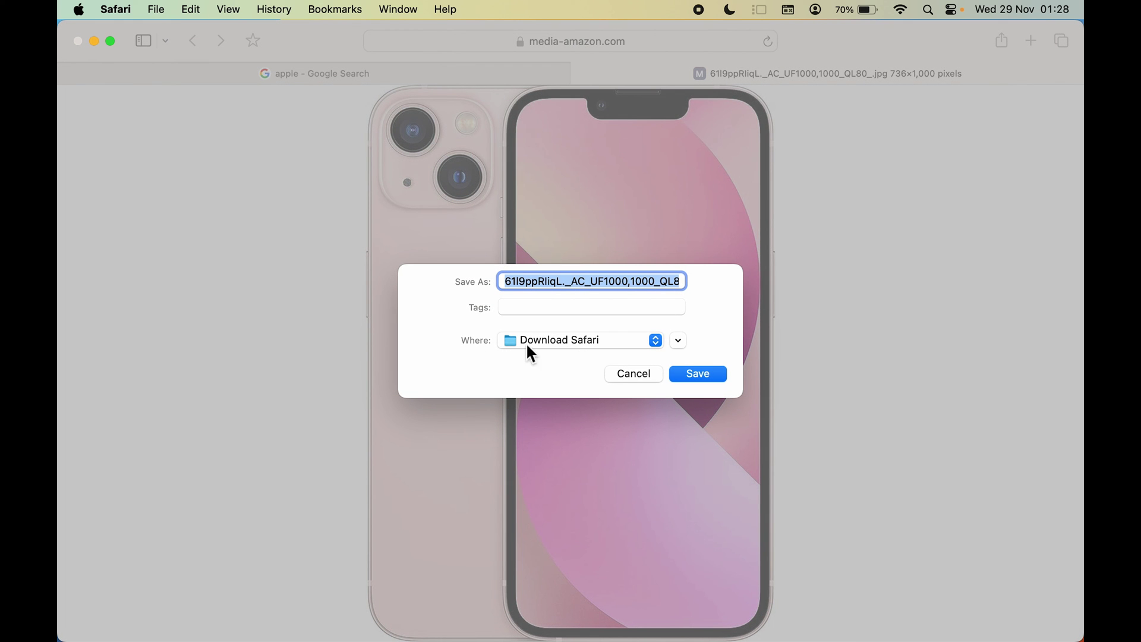
{"action": "left_click", "coordinate": [654, 341]}
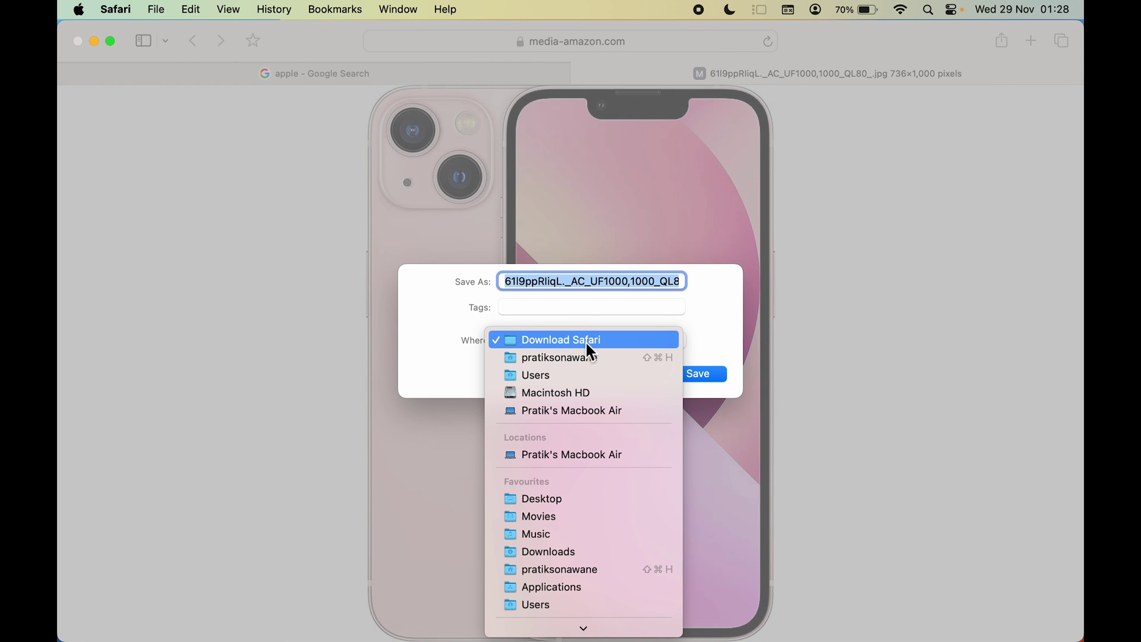
{"action": "left_click", "coordinate": [709, 310]}
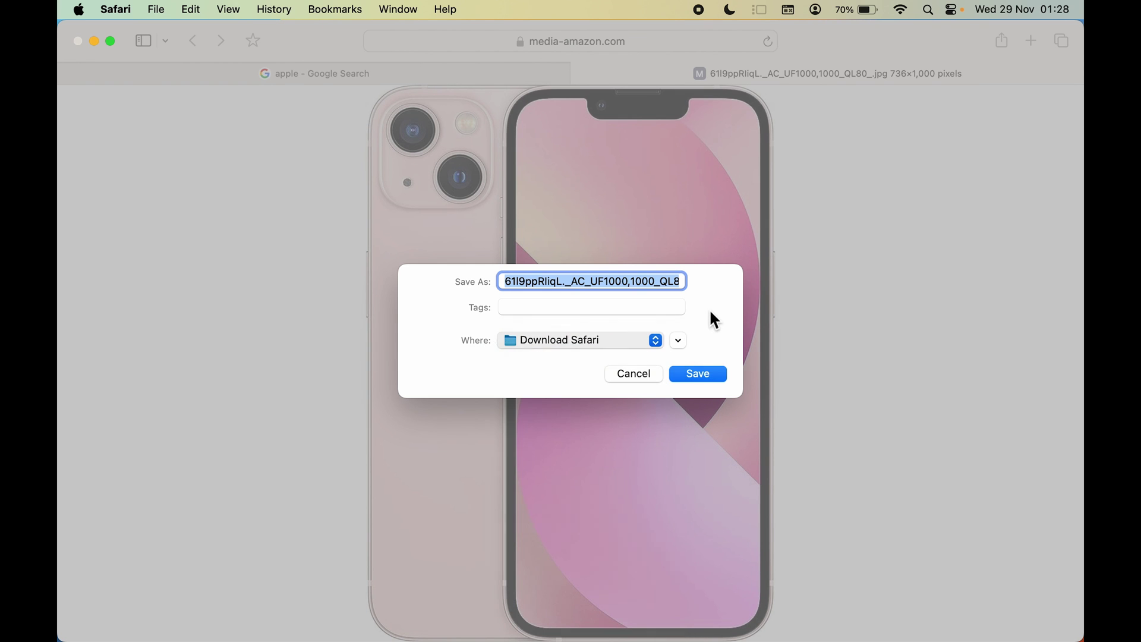
{"action": "left_click", "coordinate": [710, 373]}
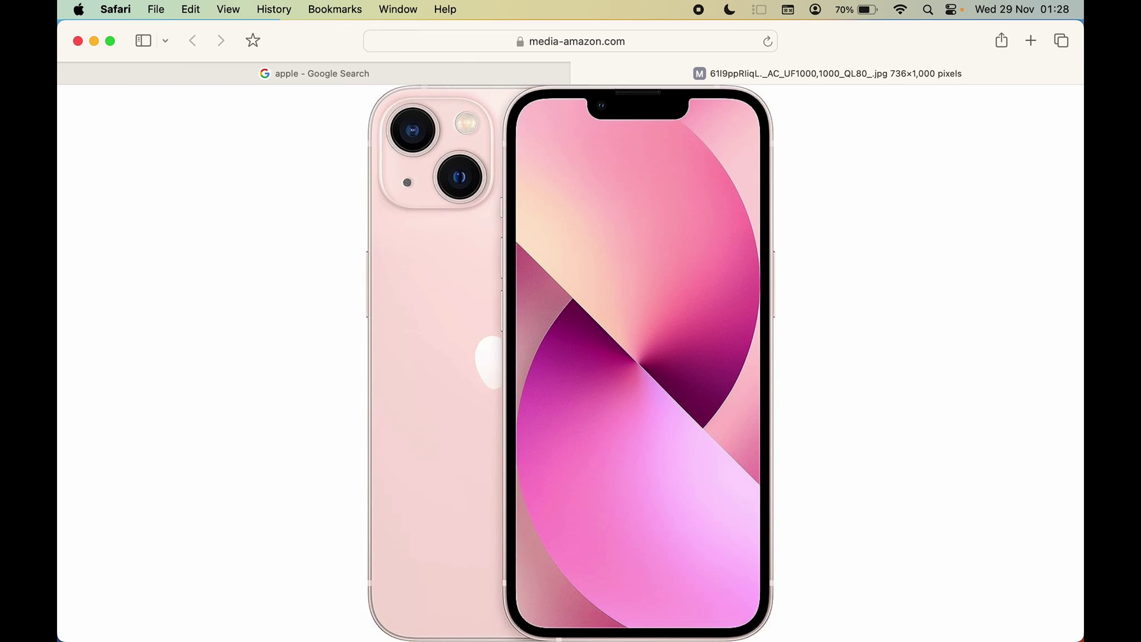
{"action": "left_click", "coordinate": [285, 618]}
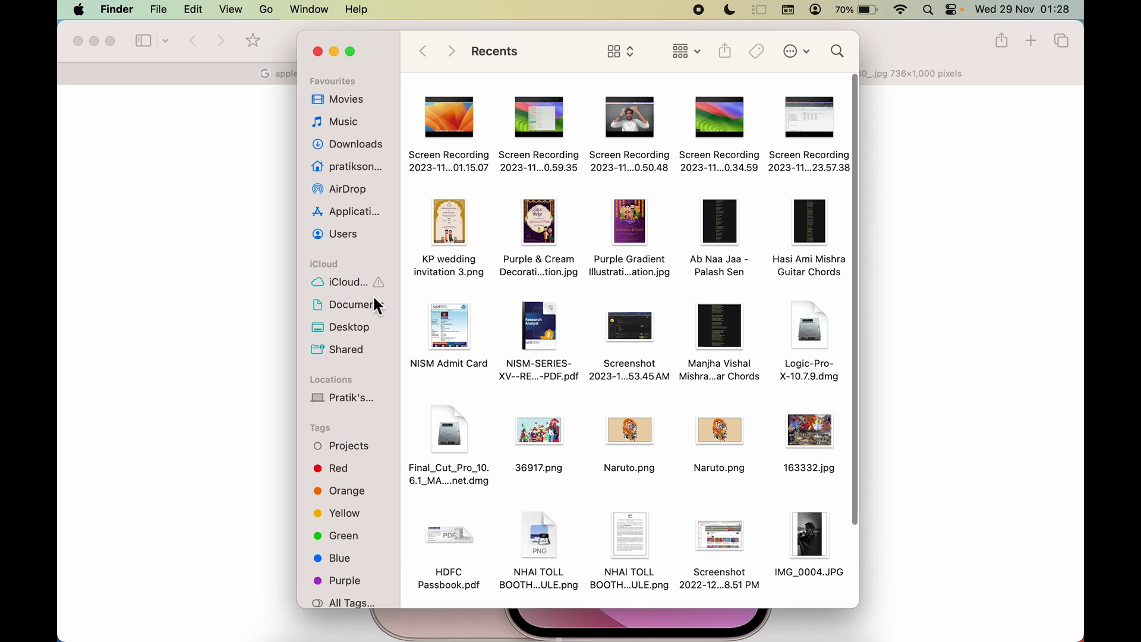
Step: Find the saved iPhone JPG in the home folder's Download Safari, then close Finder and minimize Safari
{"action": "left_click", "coordinate": [345, 167]}
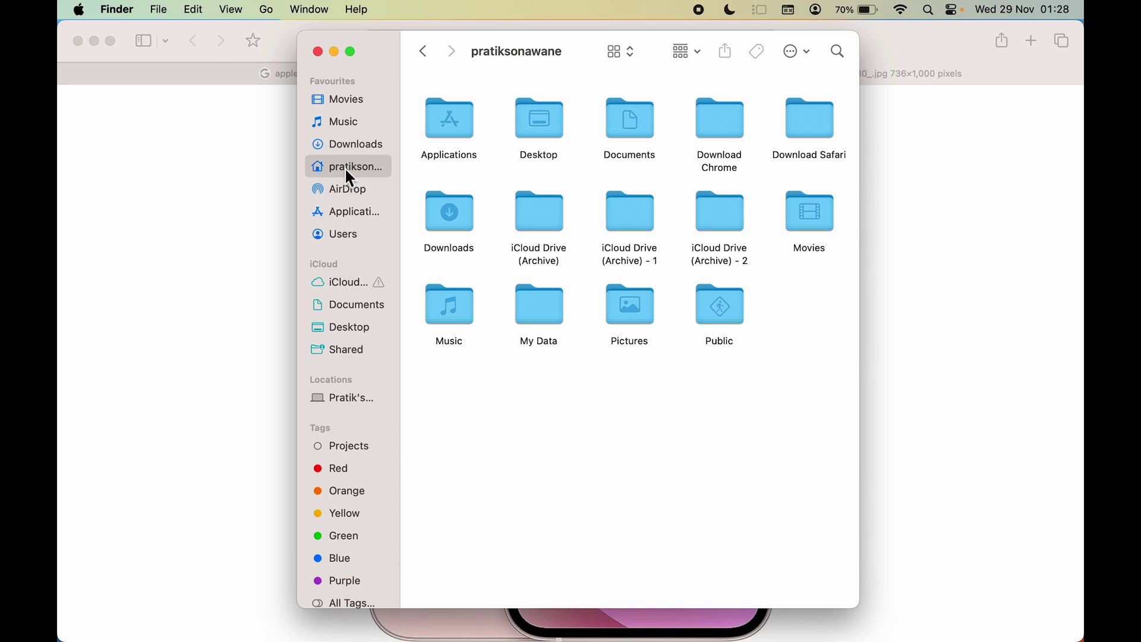
{"action": "double_click", "coordinate": [815, 121]}
{"action": "left_click", "coordinate": [451, 168]}
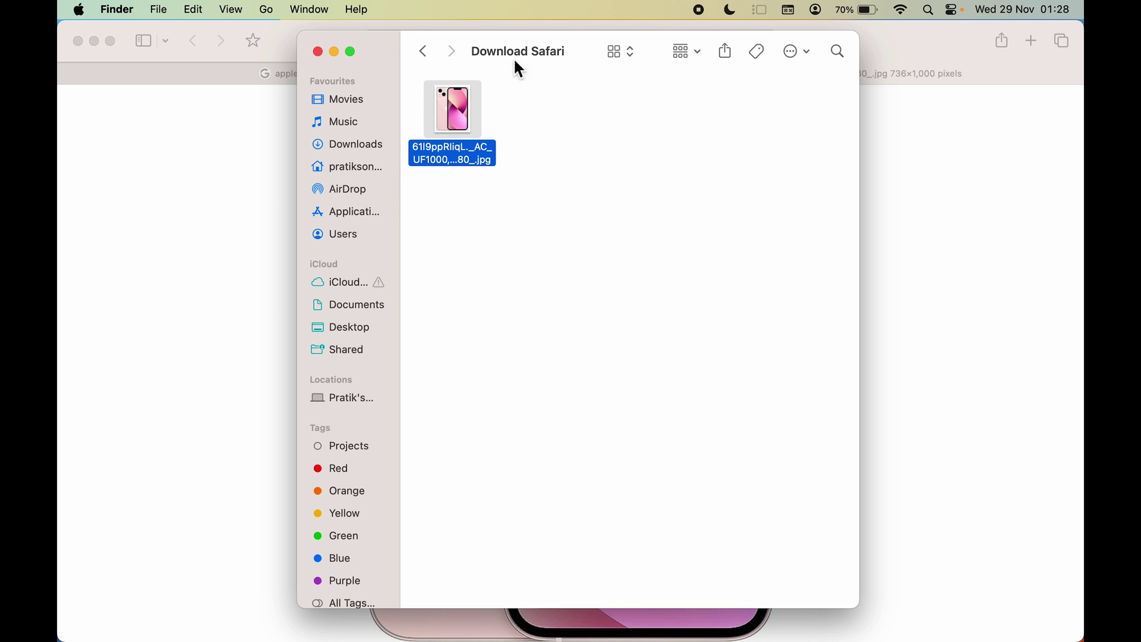
{"action": "left_click", "coordinate": [425, 51]}
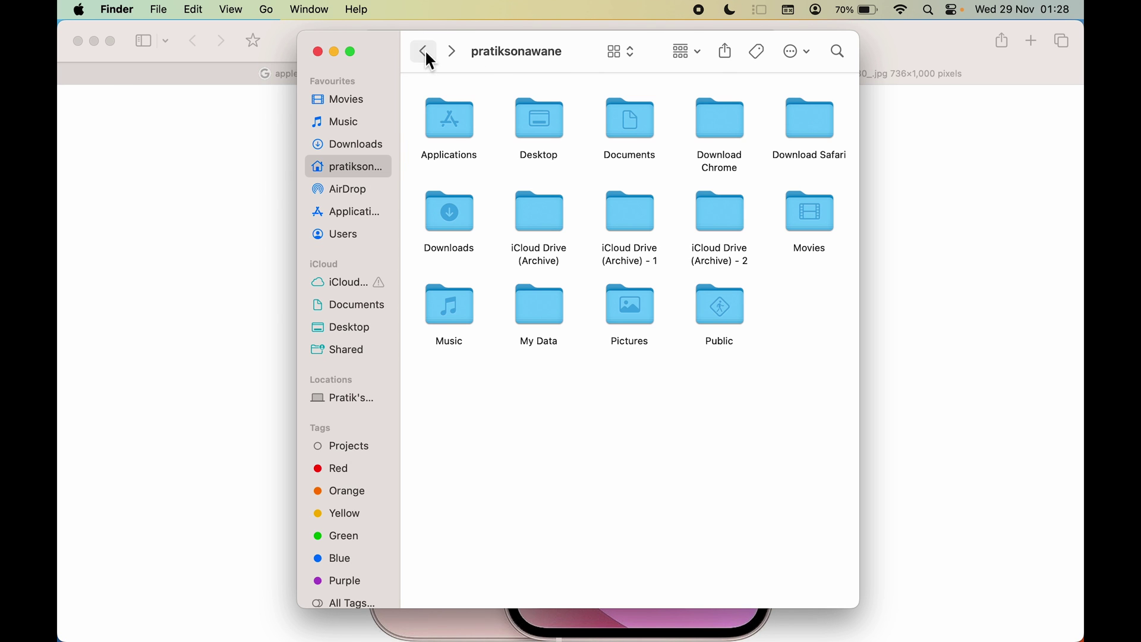
{"action": "left_click", "coordinate": [319, 52]}
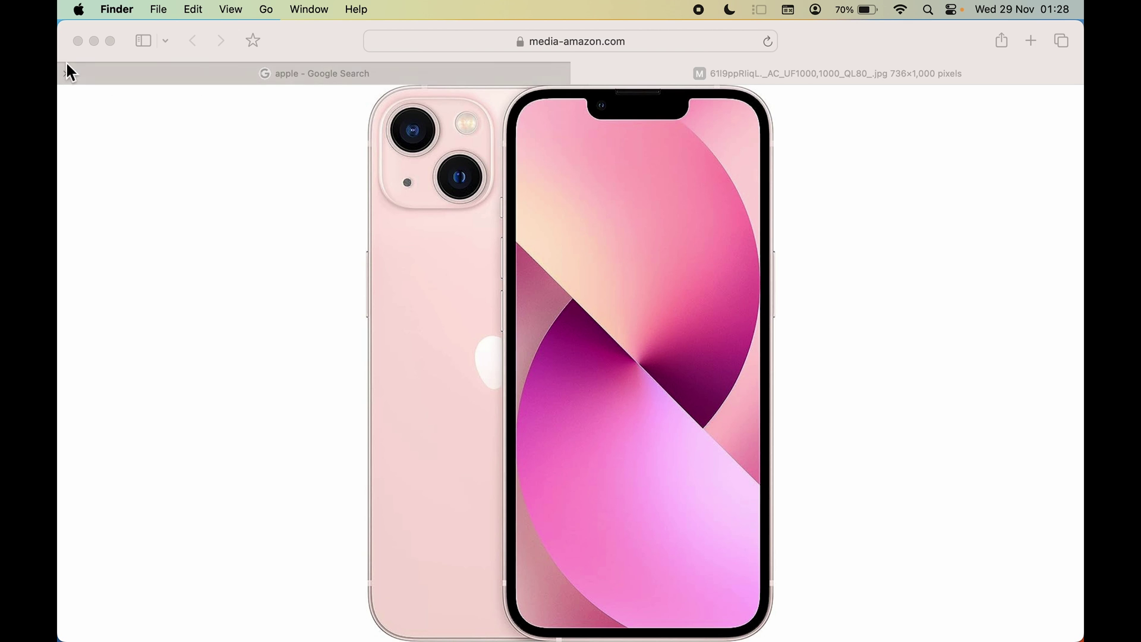
{"action": "left_click", "coordinate": [94, 41]}
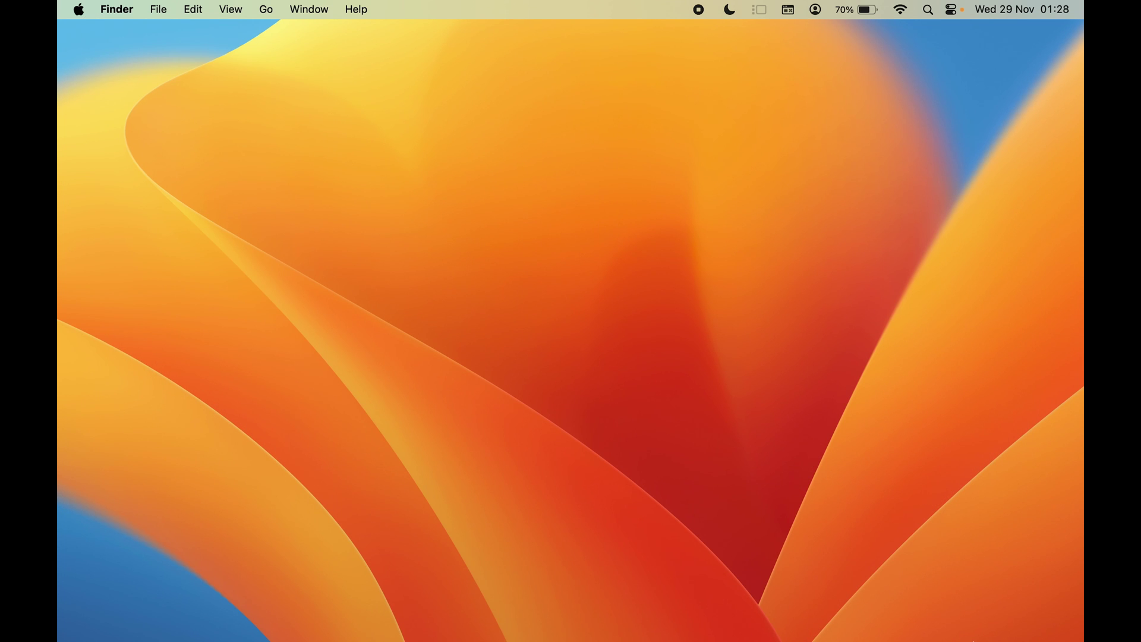